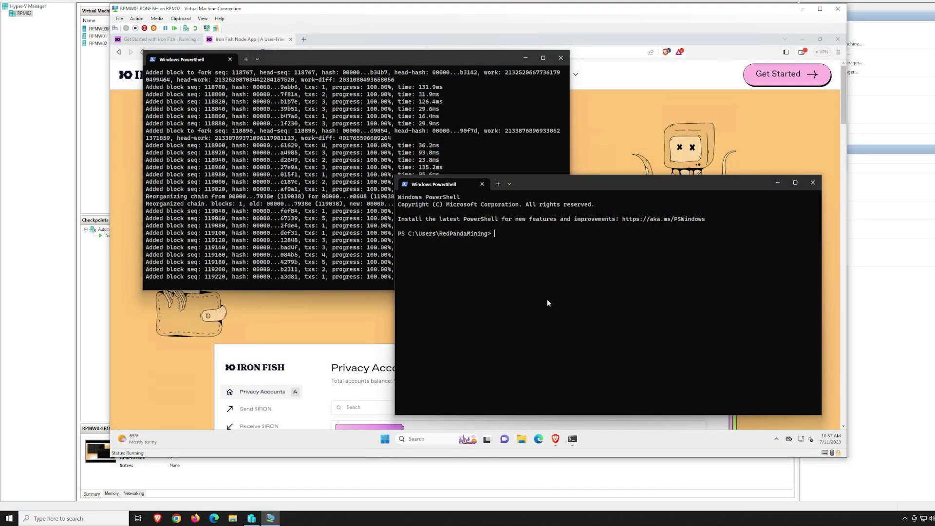
List the ironfish wallet commands in PowerShell, then bring the Iron Fish Node App page forward.
{"action": "type", "text": "ironfi"}
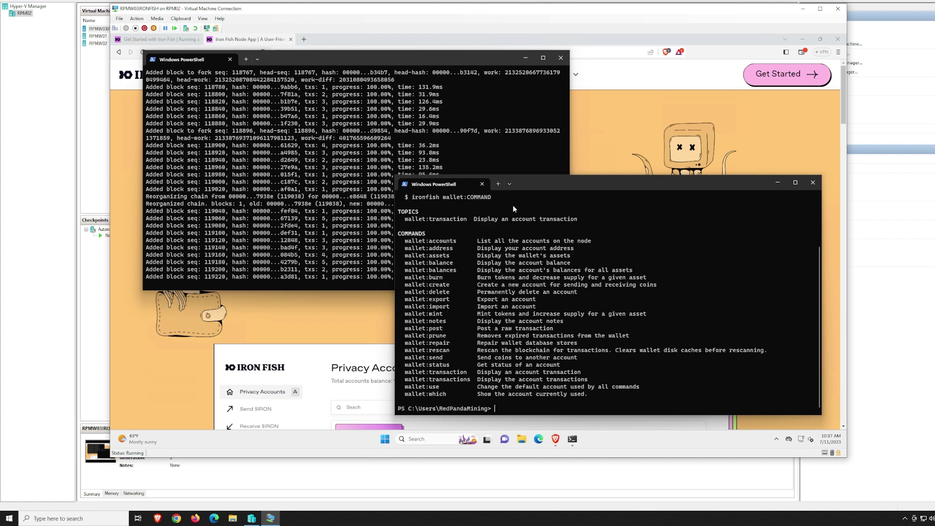
{"action": "left_click", "coordinate": [624, 82]}
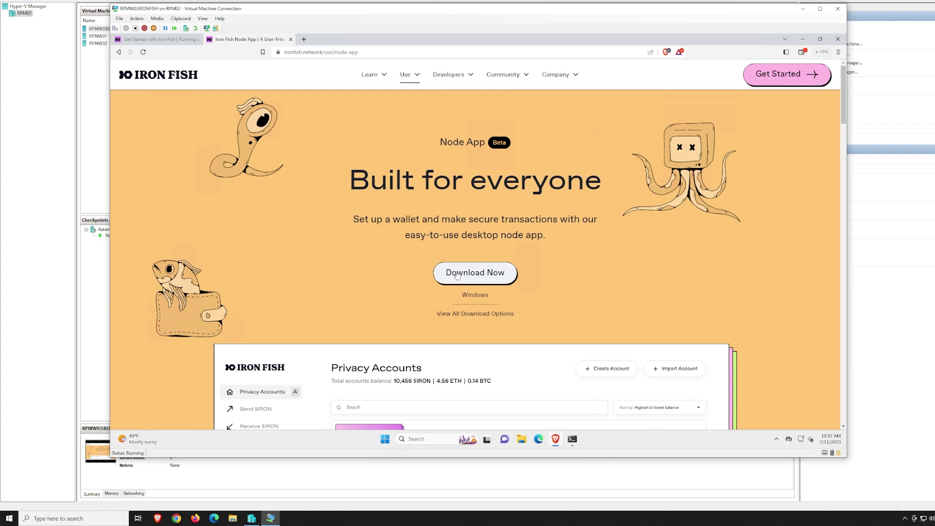
Scroll the Node App page to the download buttons and return to both PowerShell windows.
{"action": "scroll", "coordinate": [475, 294], "scroll_direction": "down", "scroll_amount": 2}
{"action": "scroll", "coordinate": [479, 305], "scroll_direction": "down", "scroll_amount": 1}
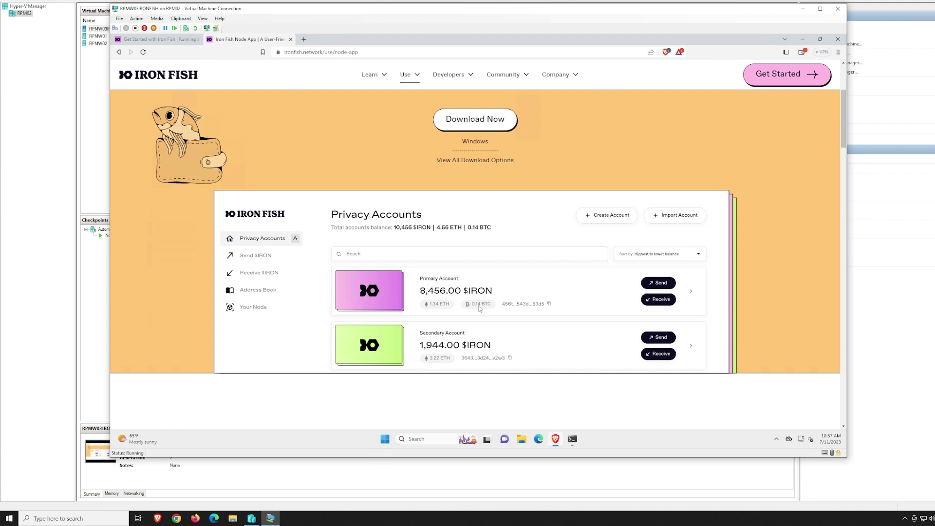
{"action": "left_click", "coordinate": [574, 440]}
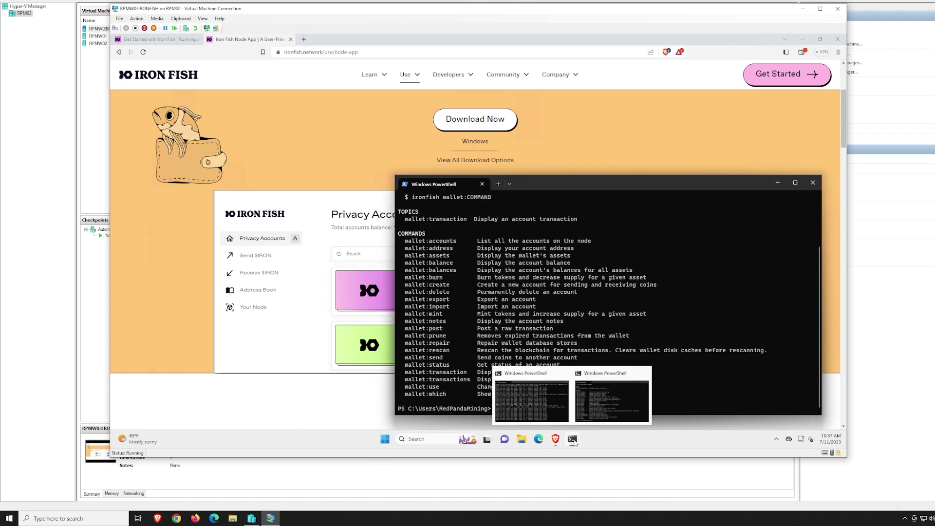
{"action": "left_click", "coordinate": [541, 412]}
{"action": "left_click", "coordinate": [530, 408]}
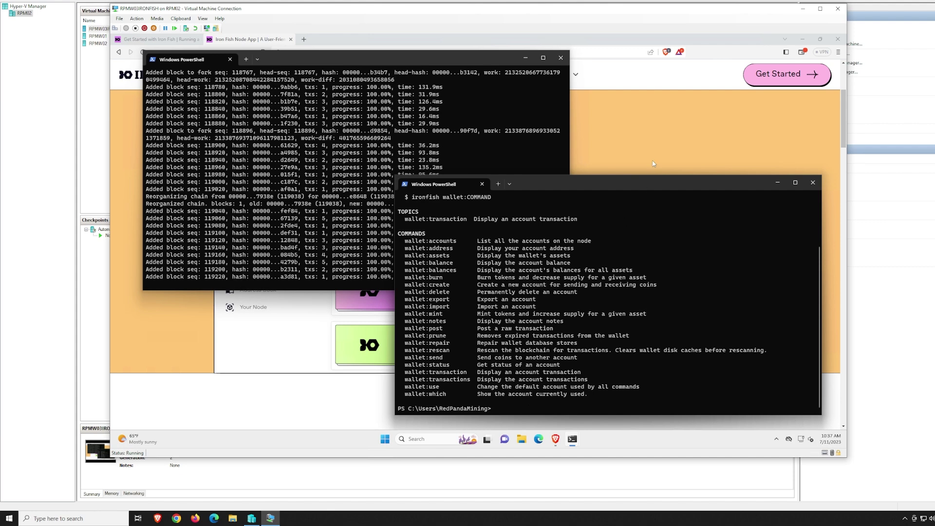
{"action": "left_click", "coordinate": [671, 141]}
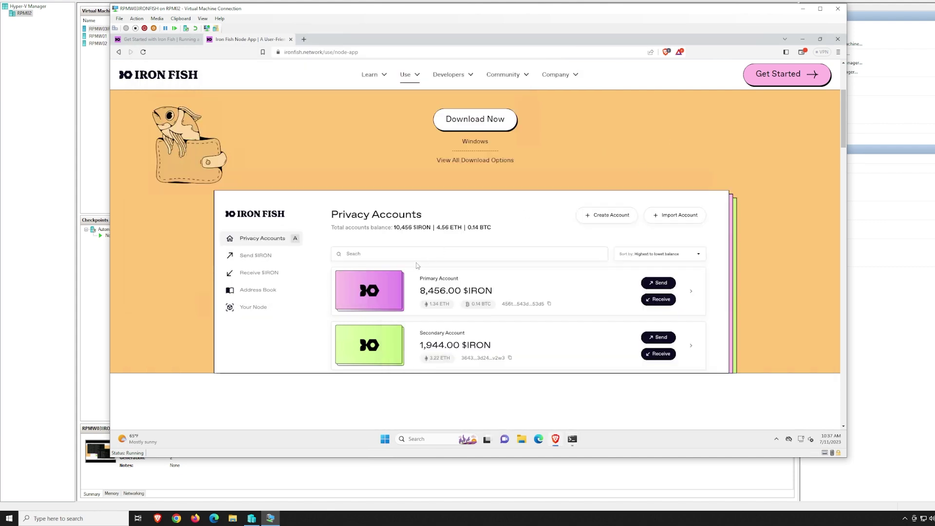
{"action": "scroll", "coordinate": [417, 266], "scroll_direction": "down", "scroll_amount": 1}
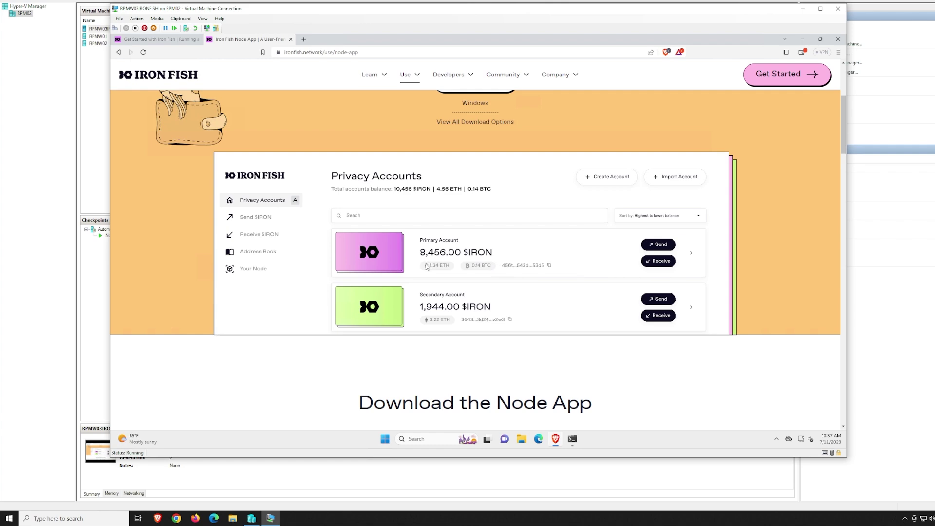
{"action": "scroll", "coordinate": [366, 185], "scroll_direction": "down", "scroll_amount": 6}
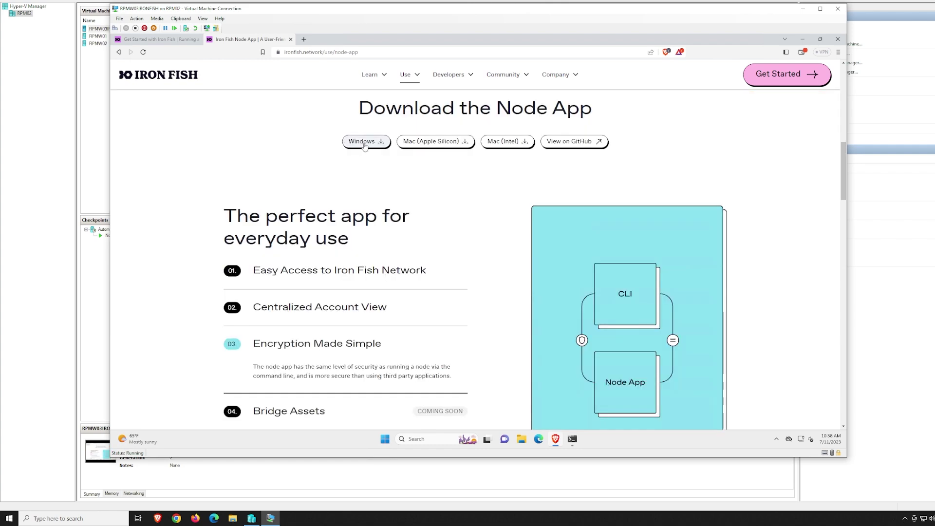
{"action": "left_click", "coordinate": [572, 438]}
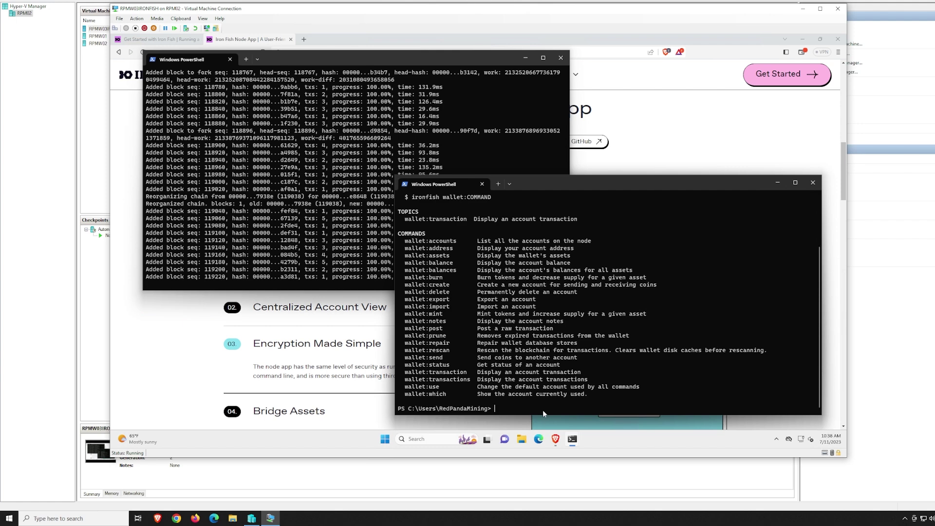
Check the default account balance (55.23683271 $IRON) with ironfish wallet:balance, then start the Windows download.
{"action": "type", "text": "ironfish wallet:balanc"}
{"action": "type", "text": "et:balanc"}
{"action": "key", "text": "Return"}
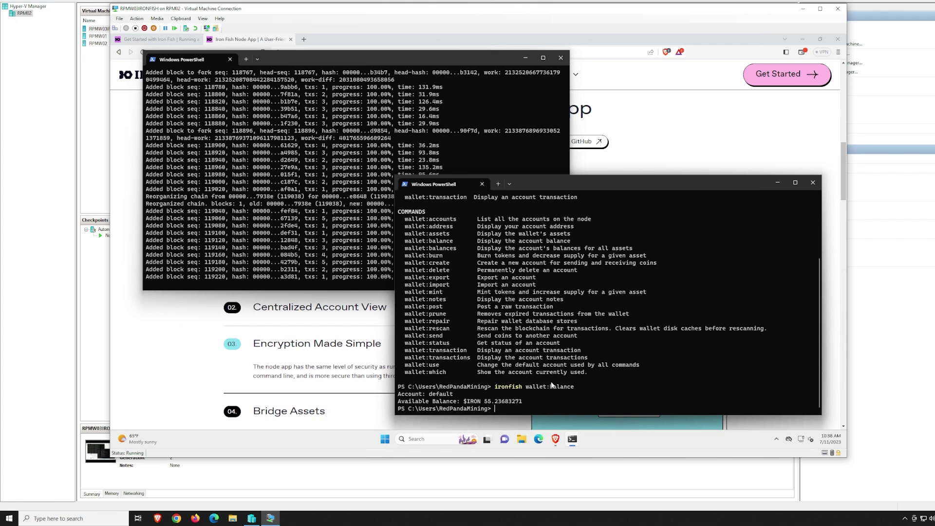
{"action": "left_click", "coordinate": [668, 152]}
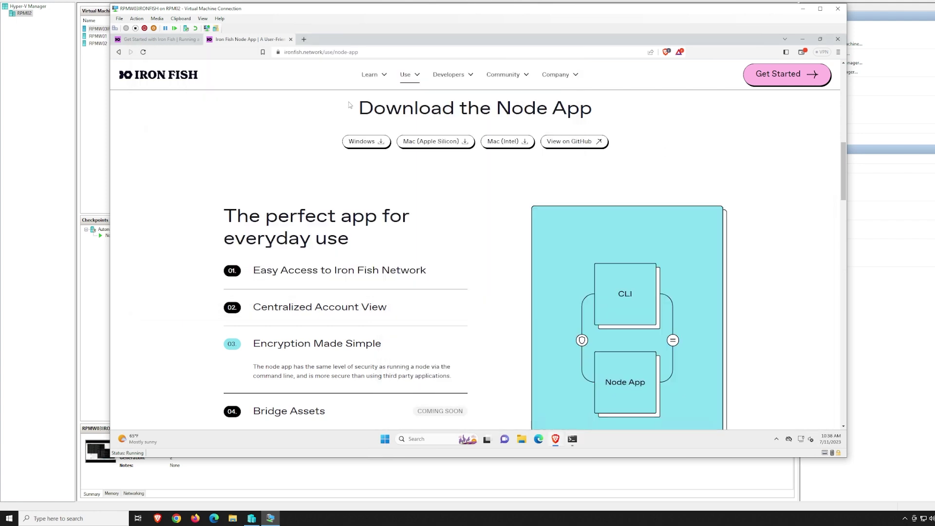
{"action": "left_click", "coordinate": [369, 144]}
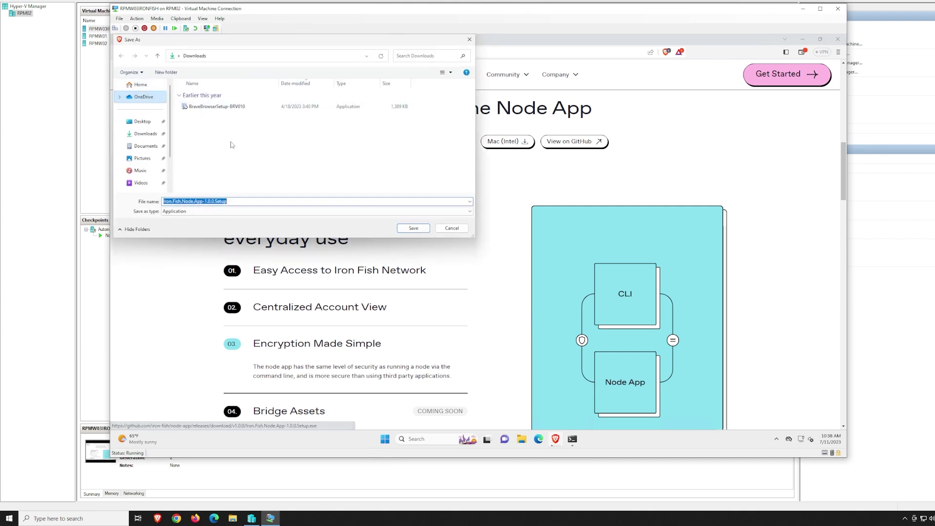
Save Iron.Fish.Node.App-1.0.0.Setup to Downloads and return to the virtual machine window.
{"action": "left_click", "coordinate": [144, 136]}
{"action": "left_click", "coordinate": [421, 229]}
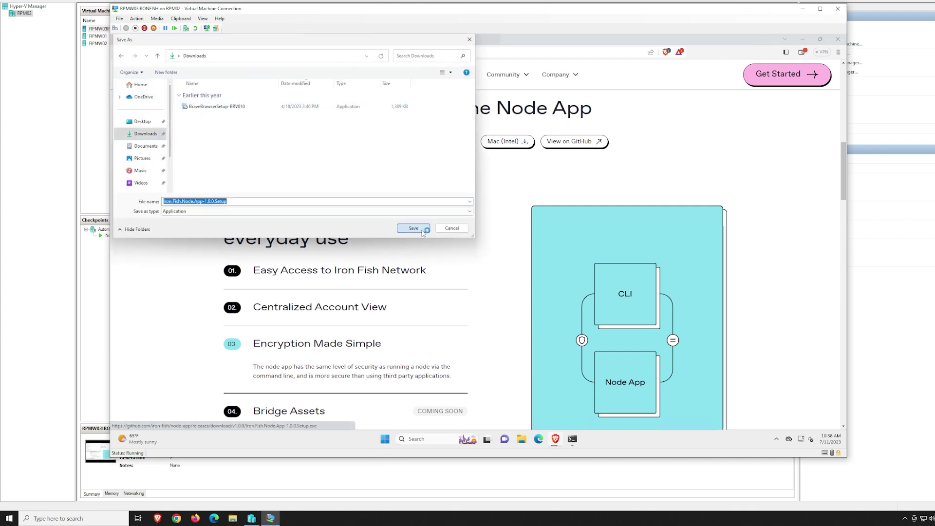
{"action": "left_click", "coordinate": [898, 312]}
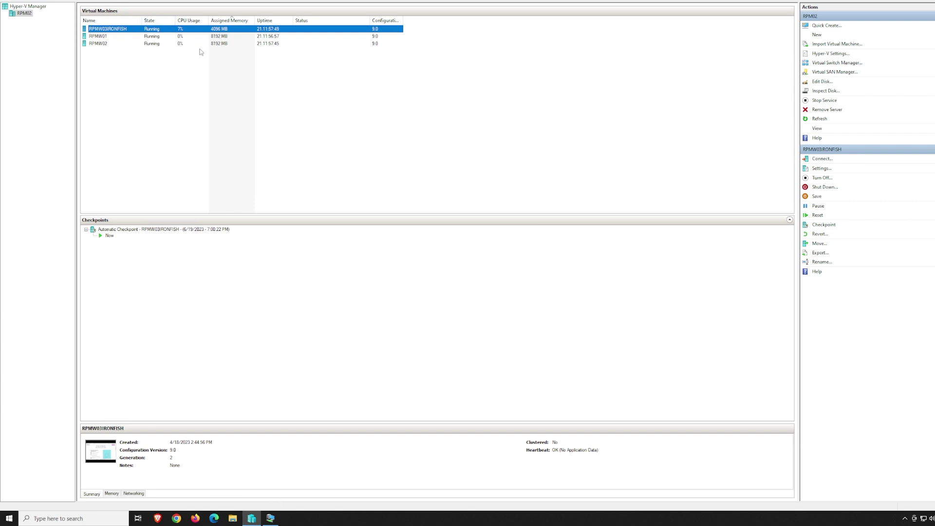
{"action": "left_click", "coordinate": [270, 518]}
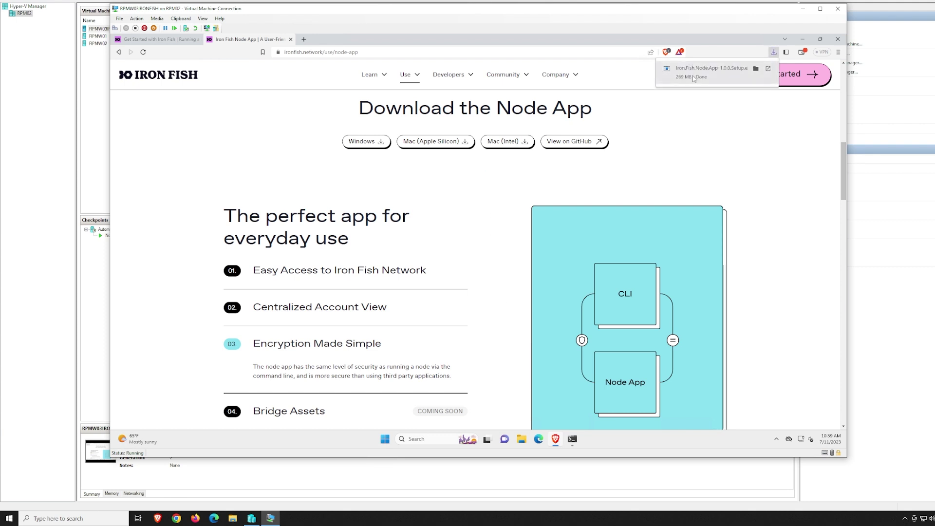
Reveal the downloaded Iron.Fish.Node.App-1.0.0.Setup in its Downloads folder from Brave's downloads list.
{"action": "right_click", "coordinate": [693, 78]}
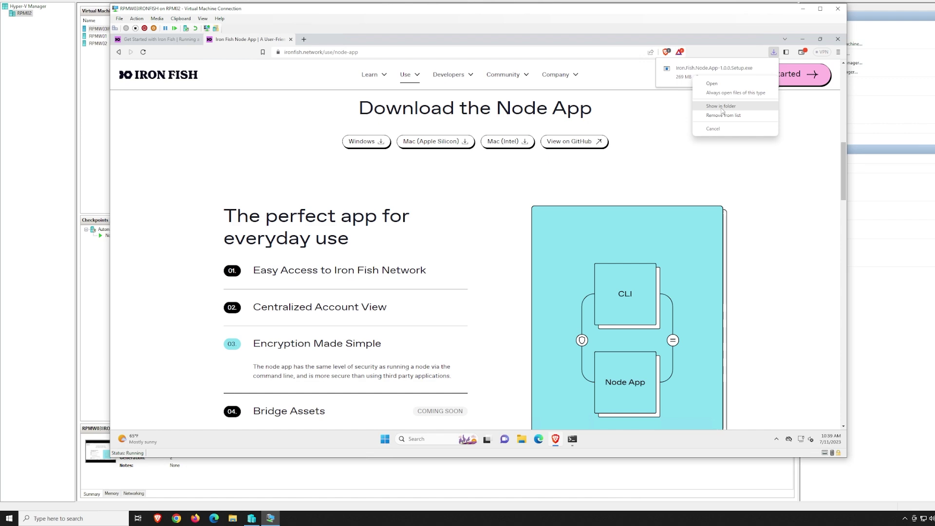
{"action": "mouse_move", "coordinate": [475, 10]}
{"action": "left_mouse_down"}
{"action": "mouse_move", "coordinate": [445, 30]}
{"action": "mouse_move", "coordinate": [458, 30]}
{"action": "mouse_move", "coordinate": [439, 27]}
{"action": "mouse_move", "coordinate": [485, 19]}
{"action": "left_mouse_up"}
{"action": "left_click", "coordinate": [637, 101]}
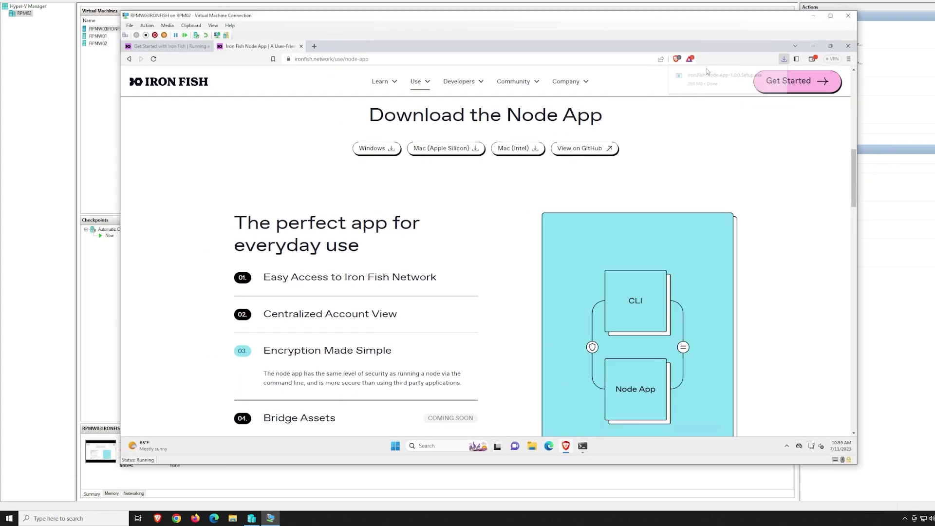
{"action": "left_click", "coordinate": [784, 59]}
{"action": "right_click", "coordinate": [701, 96]}
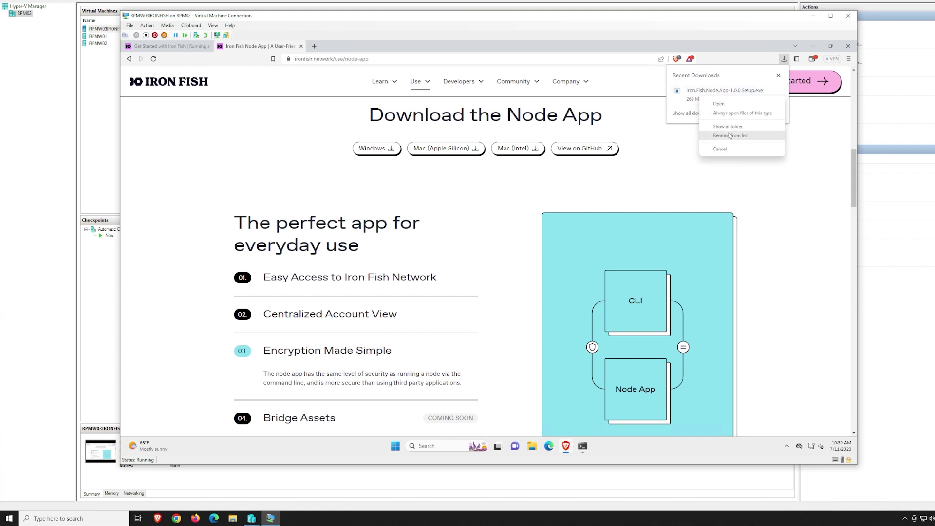
{"action": "left_click", "coordinate": [738, 127]}
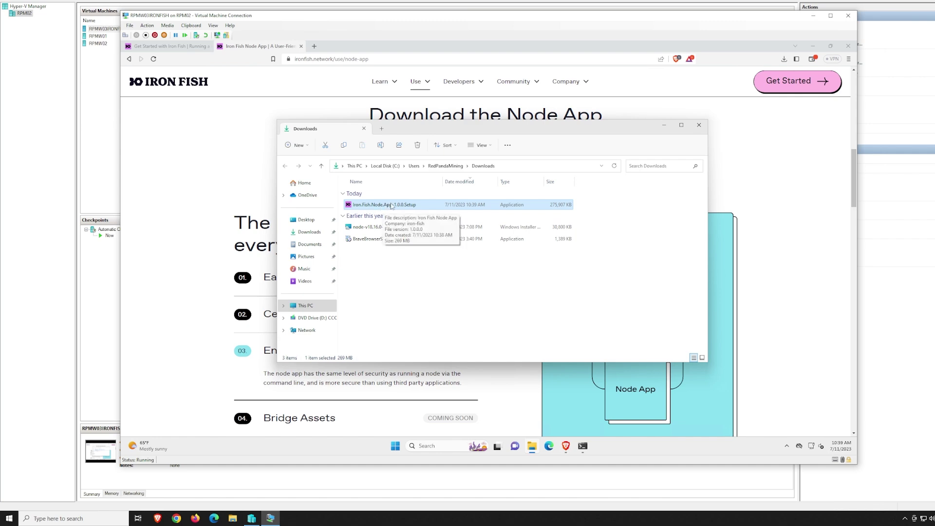
Close both PowerShell windows and launch Iron.Fish.Node.App-1.0.0.Setup from Downloads.
{"action": "mouse_move", "coordinate": [586, 454]}
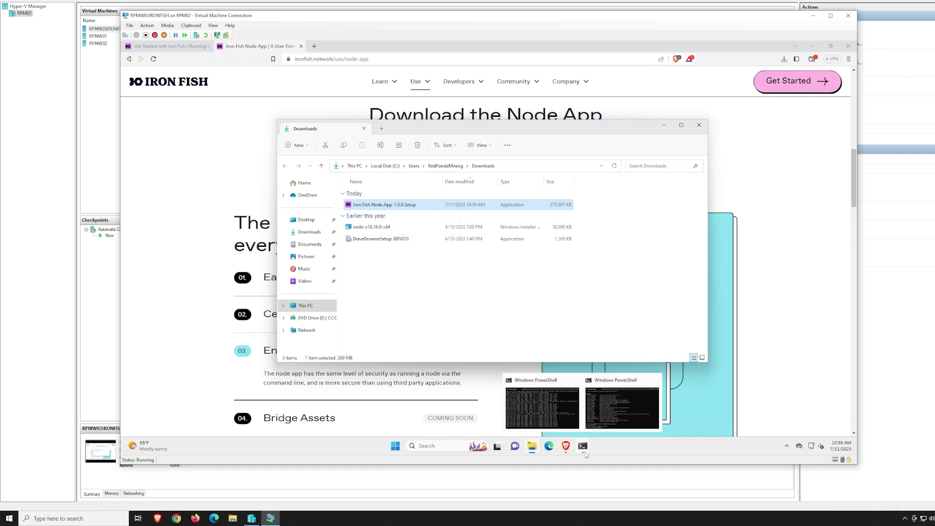
{"action": "left_click", "coordinate": [557, 416]}
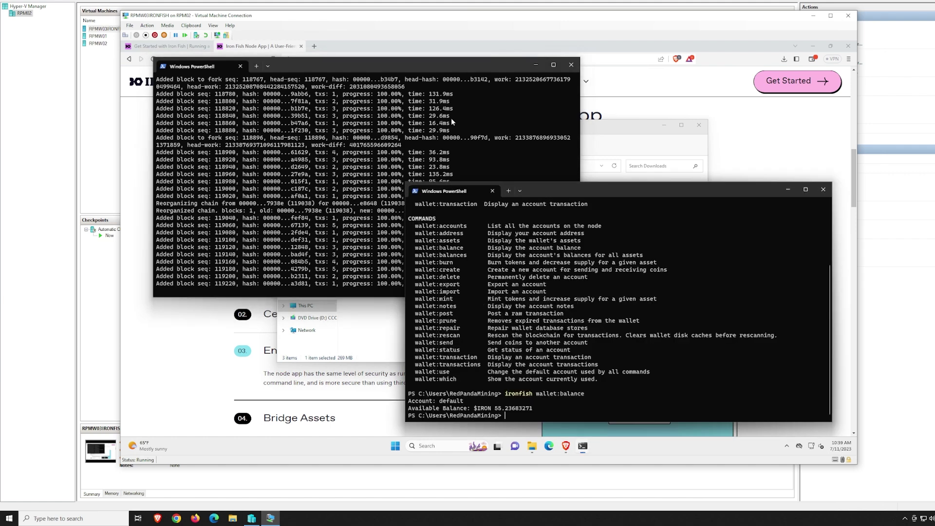
{"action": "left_click", "coordinate": [571, 65]}
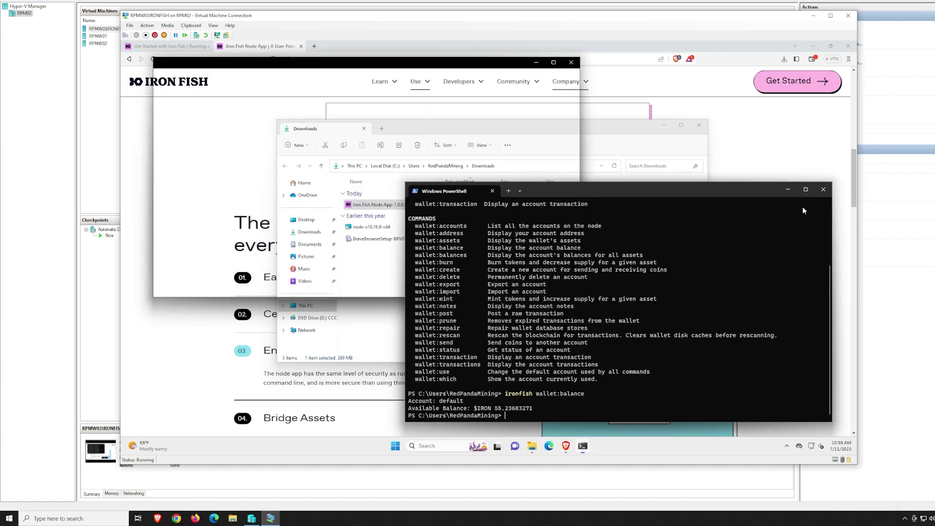
{"action": "left_click", "coordinate": [822, 190]}
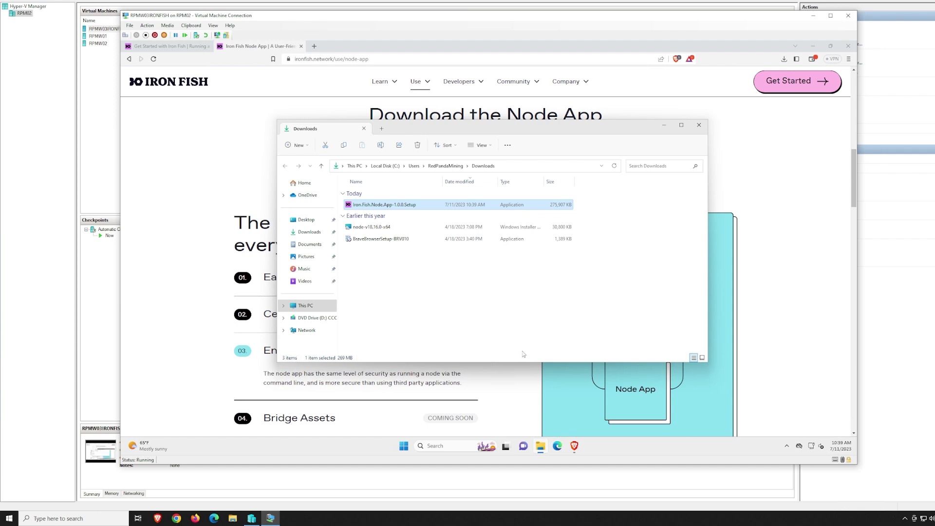
{"action": "left_click", "coordinate": [424, 292]}
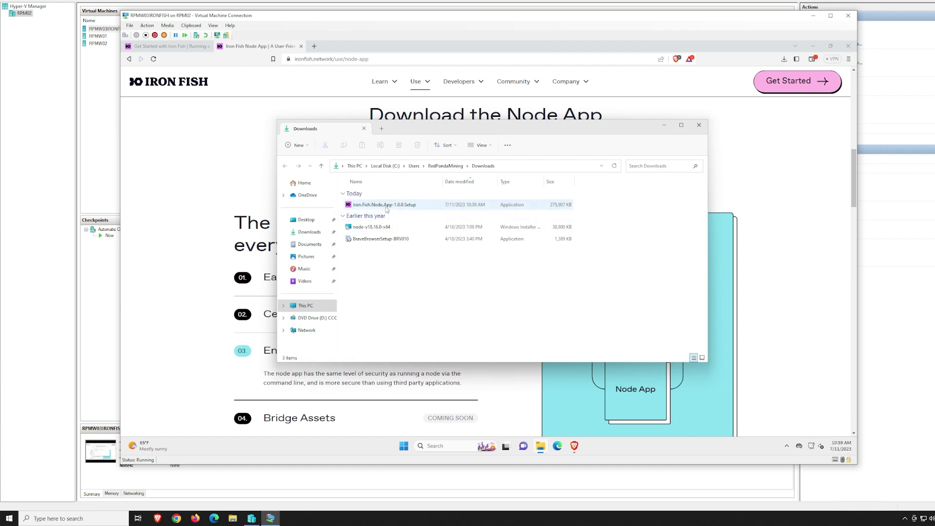
{"action": "double_click", "coordinate": [386, 207]}
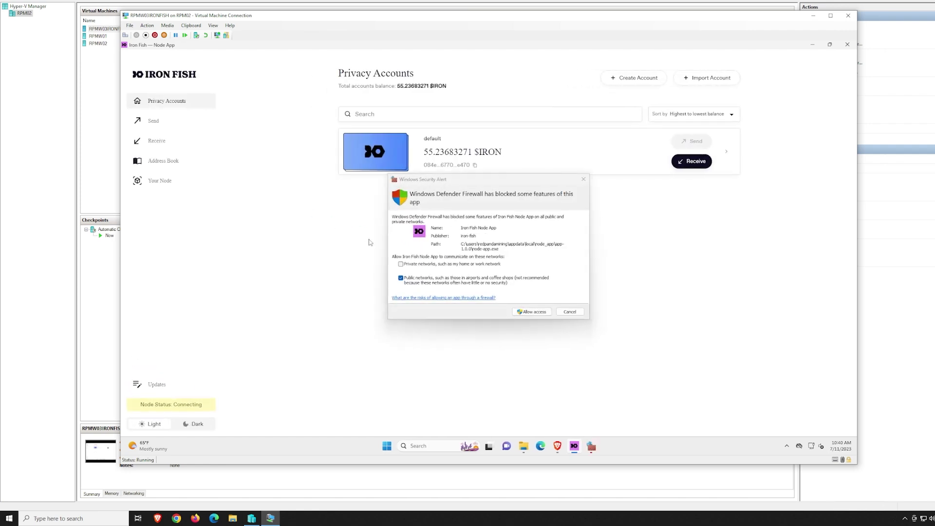
Allow the Node App through Windows Defender Firewall so the node status shows Connected.
{"action": "left_click", "coordinate": [532, 311]}
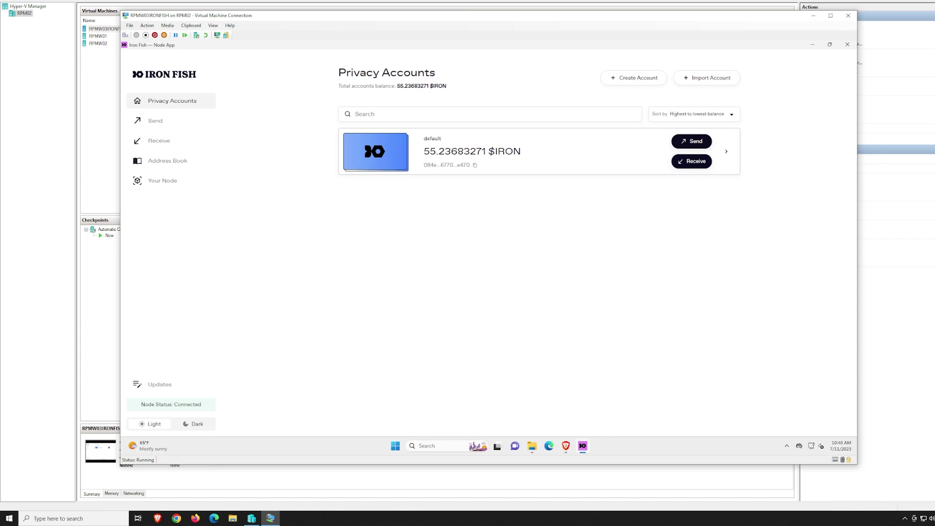
Make the VM fill the screen and view the account, Send, Receive, Address Book and Your Node pages.
{"action": "left_click", "coordinate": [830, 16]}
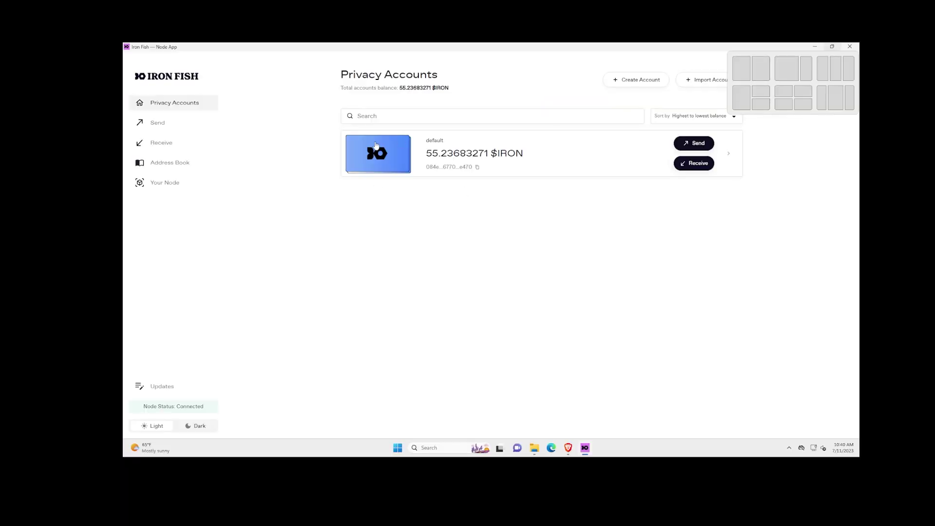
{"action": "left_click", "coordinate": [497, 165]}
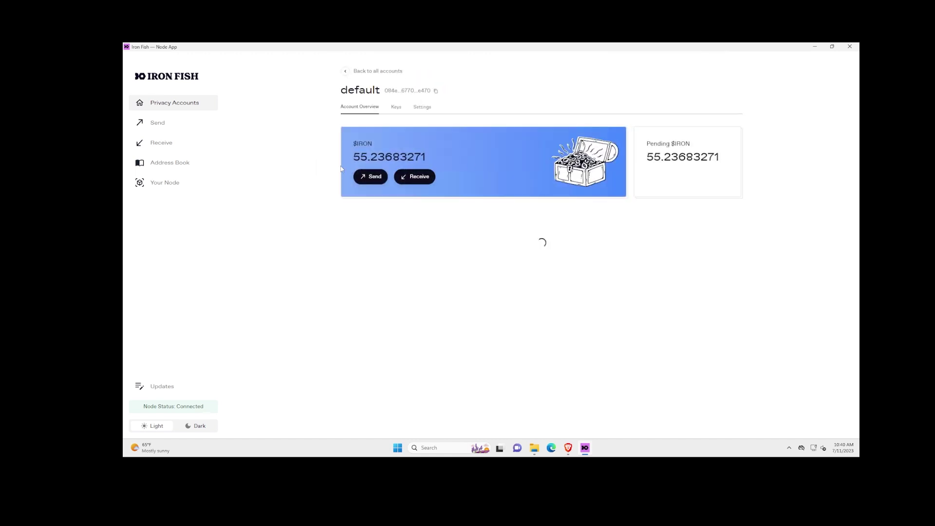
{"action": "left_click", "coordinate": [162, 126]}
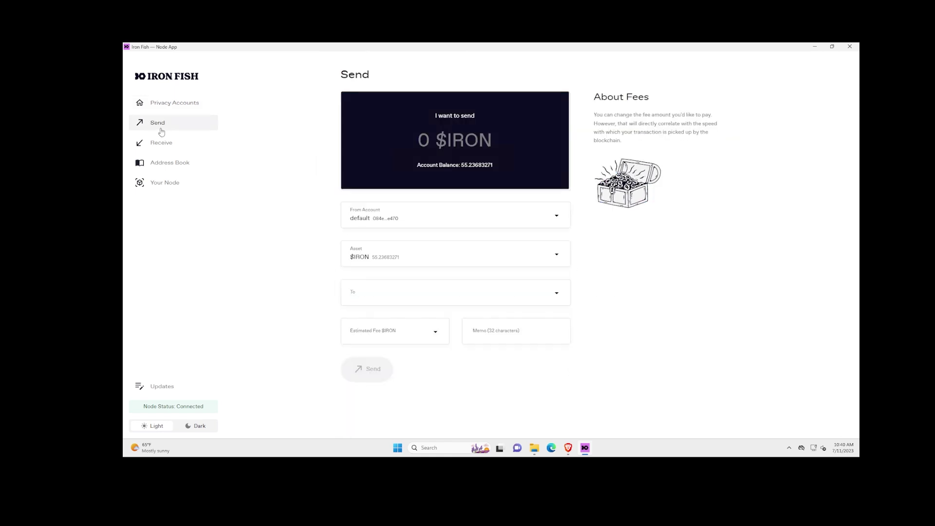
{"action": "left_click", "coordinate": [161, 146]}
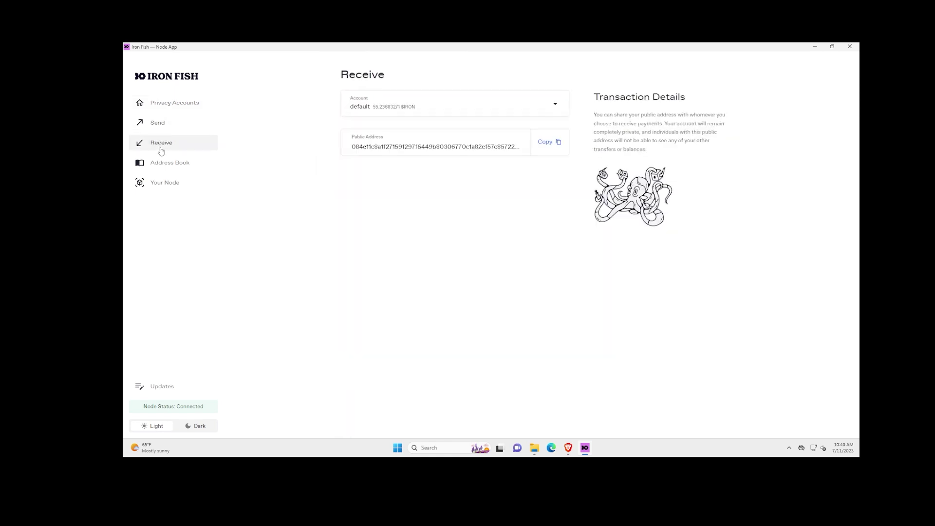
{"action": "left_click", "coordinate": [163, 170]}
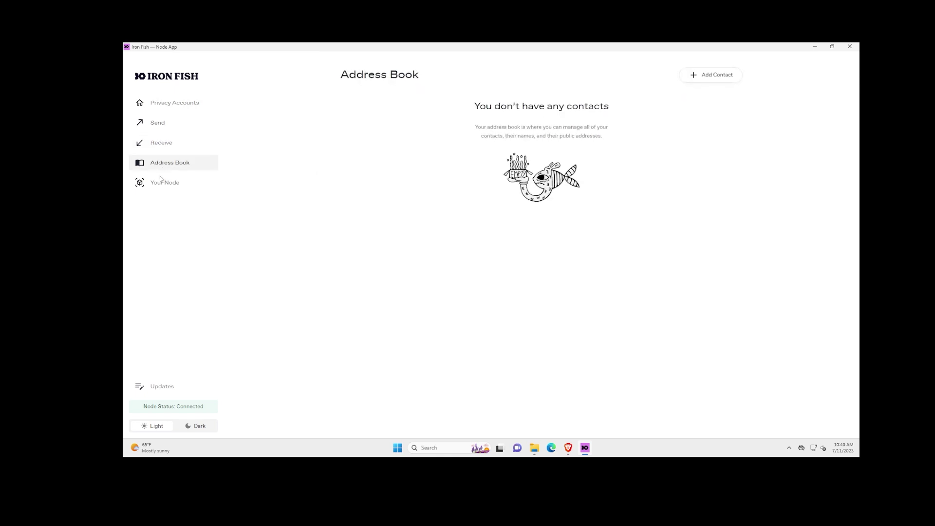
{"action": "left_click", "coordinate": [159, 185]}
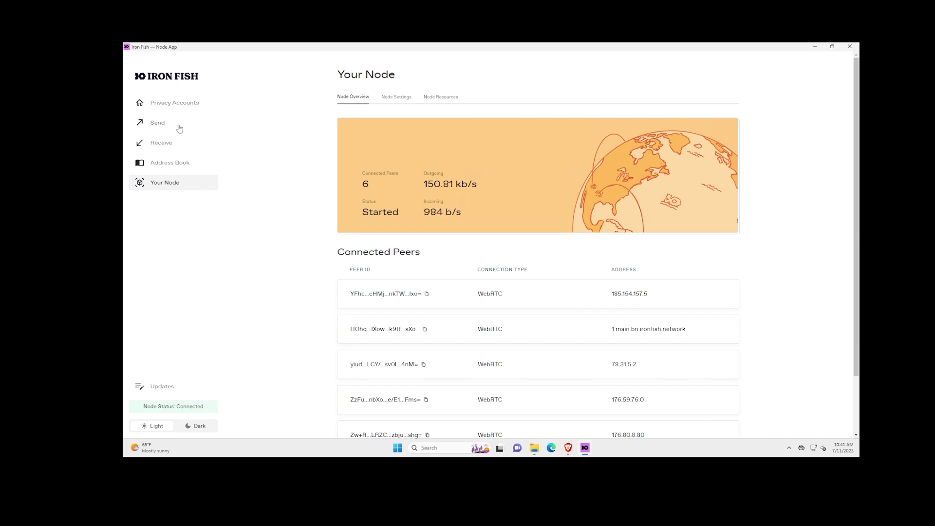
Revisit the Send and Receive pages, ending on the Privacy Accounts list.
{"action": "left_click", "coordinate": [180, 106]}
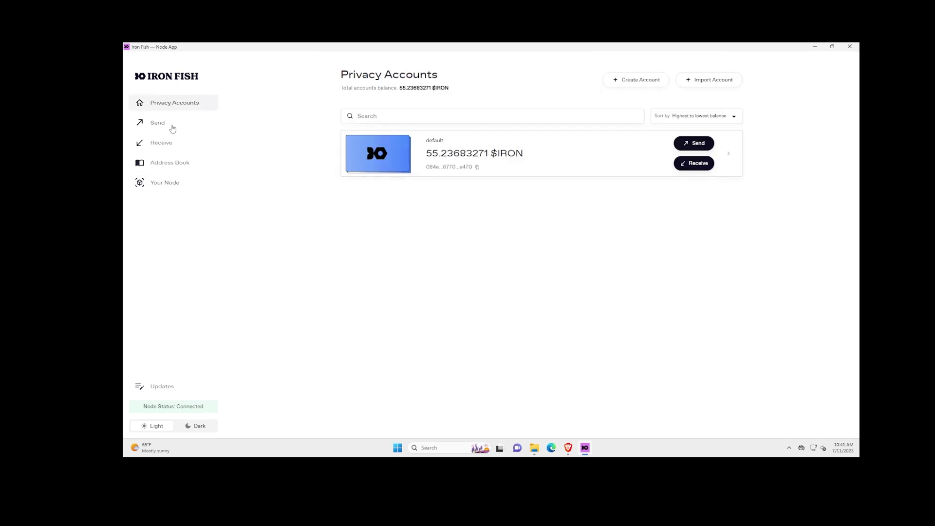
{"action": "left_click", "coordinate": [172, 127]}
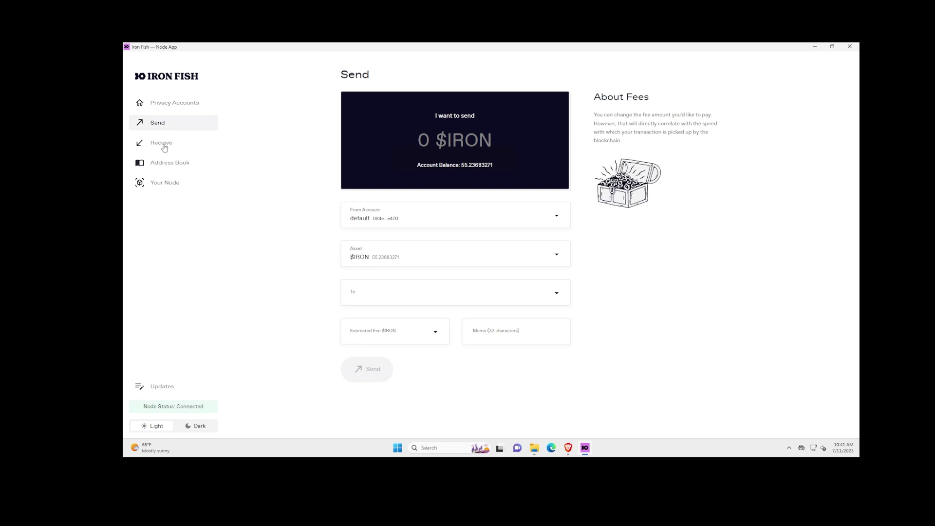
{"action": "left_click", "coordinate": [165, 146]}
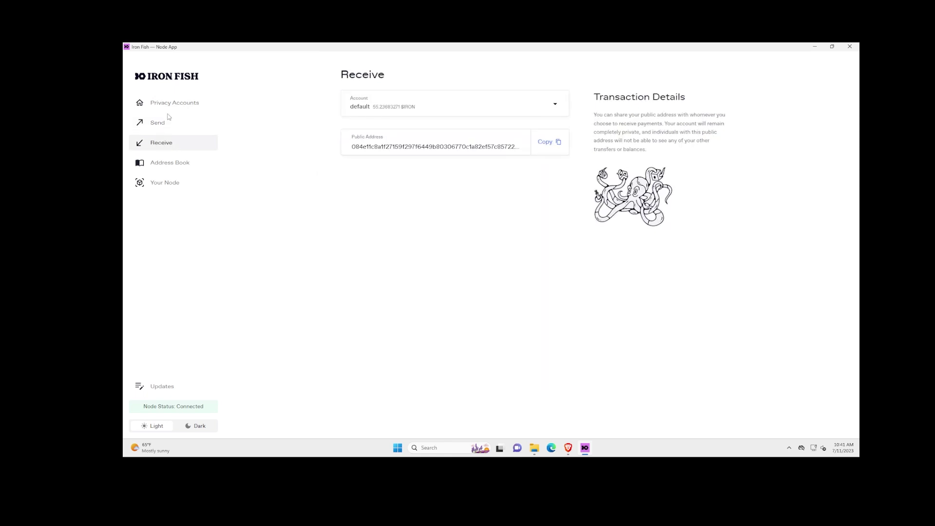
{"action": "left_click", "coordinate": [169, 109]}
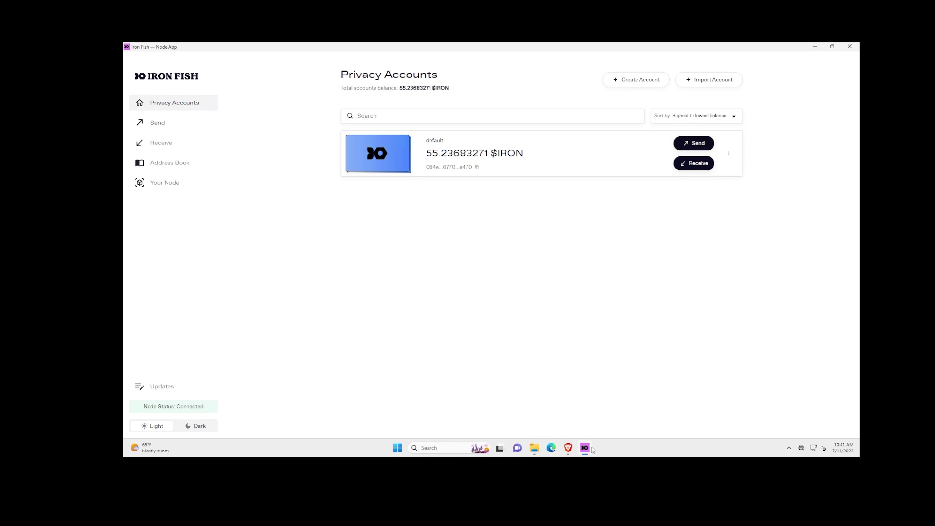
{"action": "mouse_move", "coordinate": [593, 445]}
{"action": "left_click", "coordinate": [534, 446]}
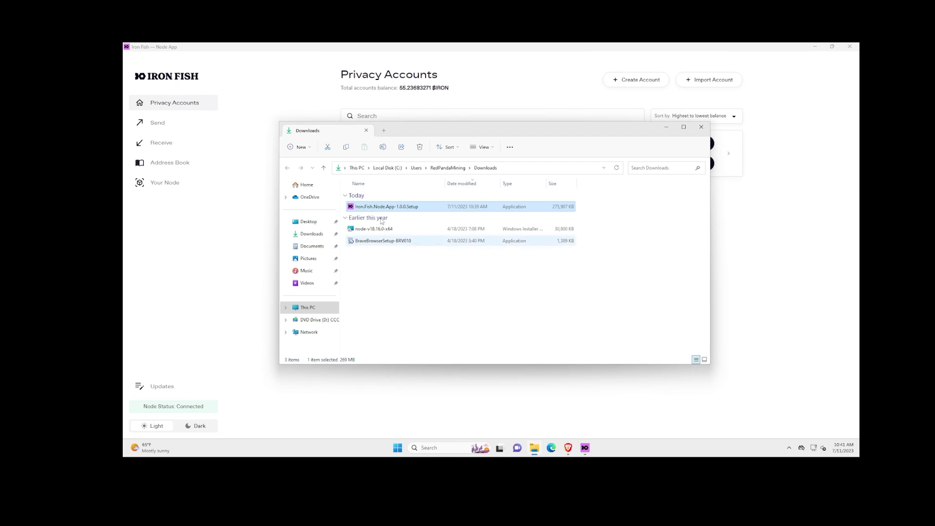
{"action": "left_click", "coordinate": [750, 280]}
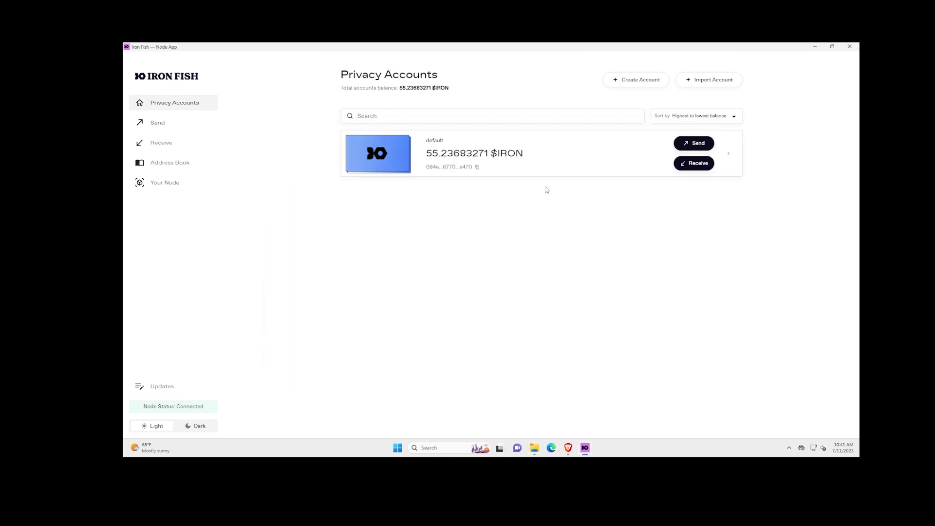
{"action": "double_click", "coordinate": [480, 46]}
{"action": "left_click_drag", "start_coordinate": [181, 179], "coordinate": [154, 136]}
{"action": "left_click", "coordinate": [154, 145]}
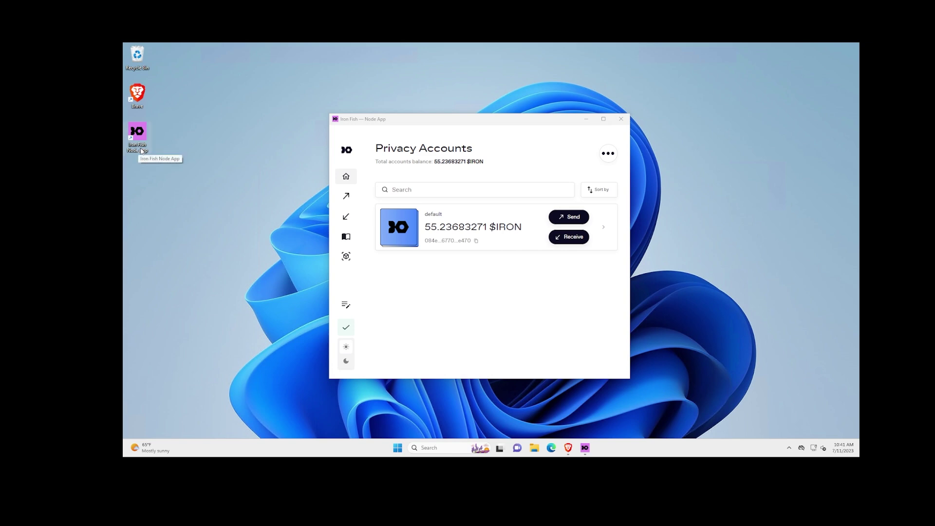
{"action": "double_click", "coordinate": [456, 120]}
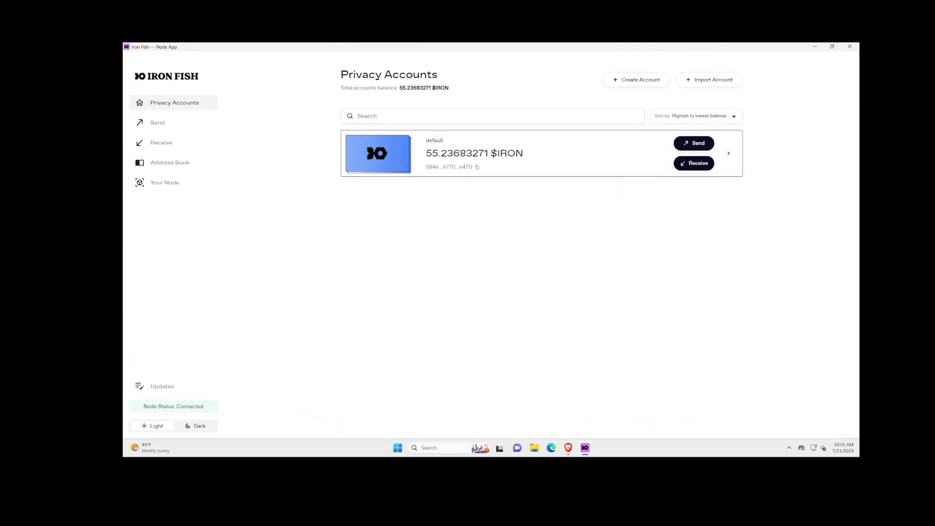
{"action": "left_click", "coordinate": [714, 82]}
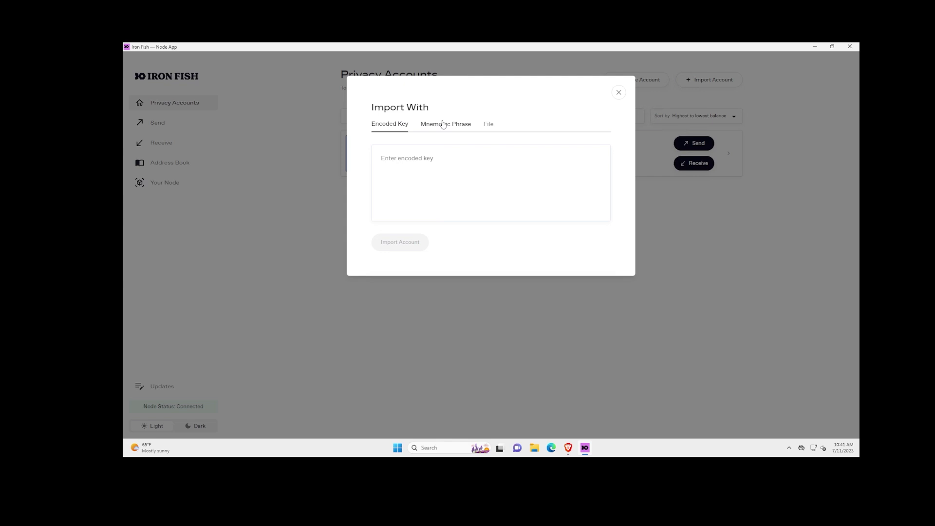
Compare the mnemonic, file and encoded-key import options and look up the ironfish wallet export command.
{"action": "left_click", "coordinate": [467, 124]}
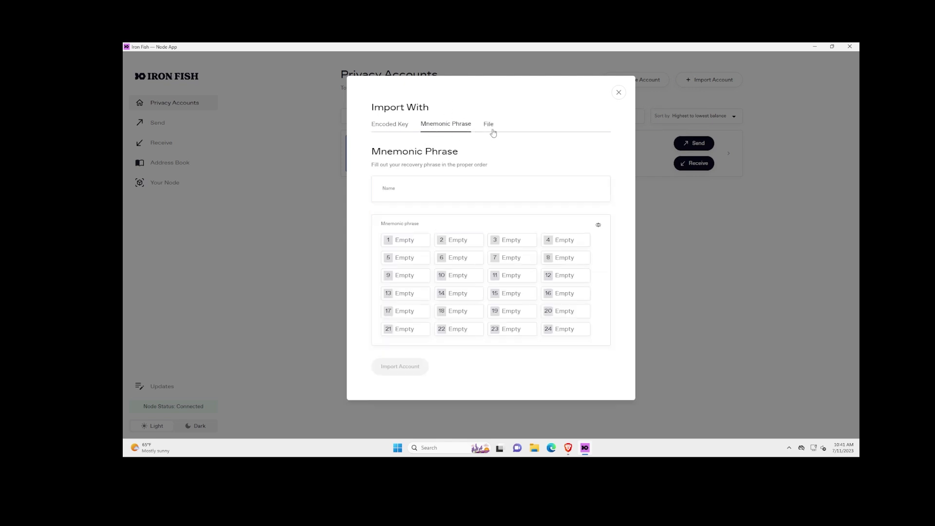
{"action": "left_click", "coordinate": [489, 128]}
{"action": "left_click", "coordinate": [395, 131]}
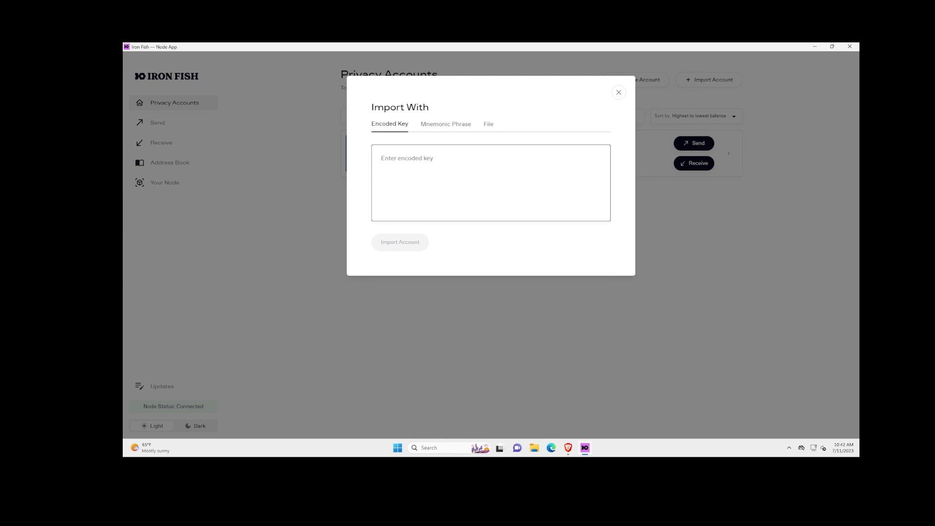
{"action": "key", "text": "alt+Tab"}
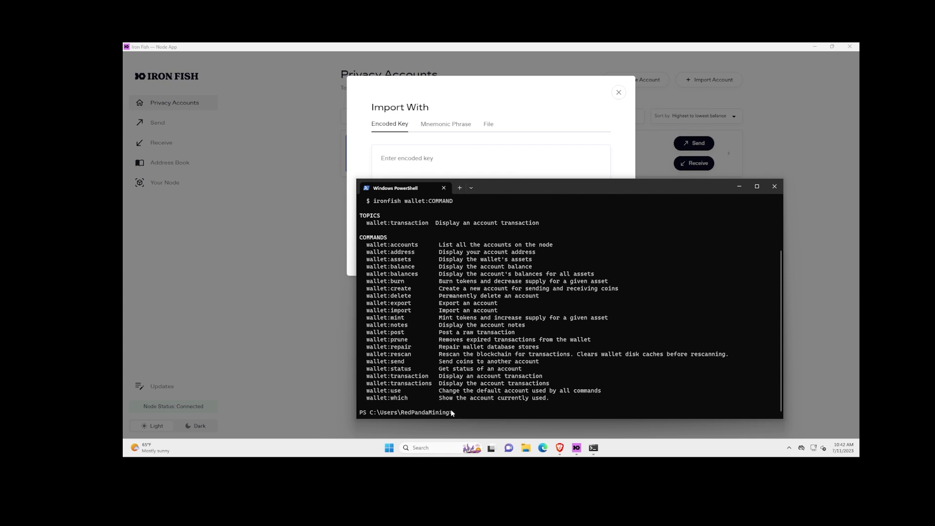
{"action": "type", "text": "ronfish wallet/"}
{"action": "type", "text": "export"}
{"action": "left_click", "coordinate": [416, 155]}
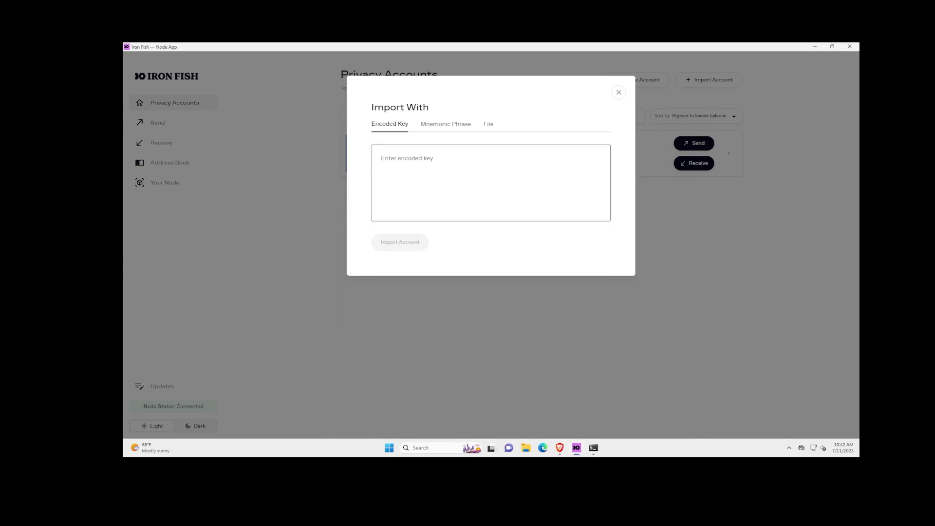
Choose Mnemonic Phrase import and enter the first recovery words 'Never Give You Up'.
{"action": "left_click", "coordinate": [459, 127]}
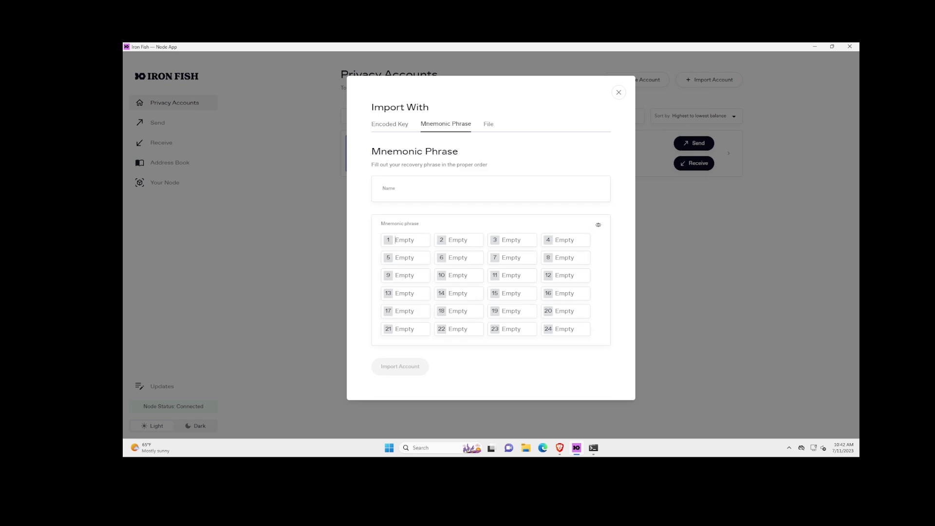
{"action": "type", "text": "Never "}
{"action": "type", "text": "Give "}
{"action": "type", "text": "You"}
{"action": "key", "text": "Tab"}
{"action": "type", "text": "Up"}
Cancel the import, switch to the Dark theme, check for updates, and return to Privacy Accounts.
{"action": "left_click", "coordinate": [618, 92]}
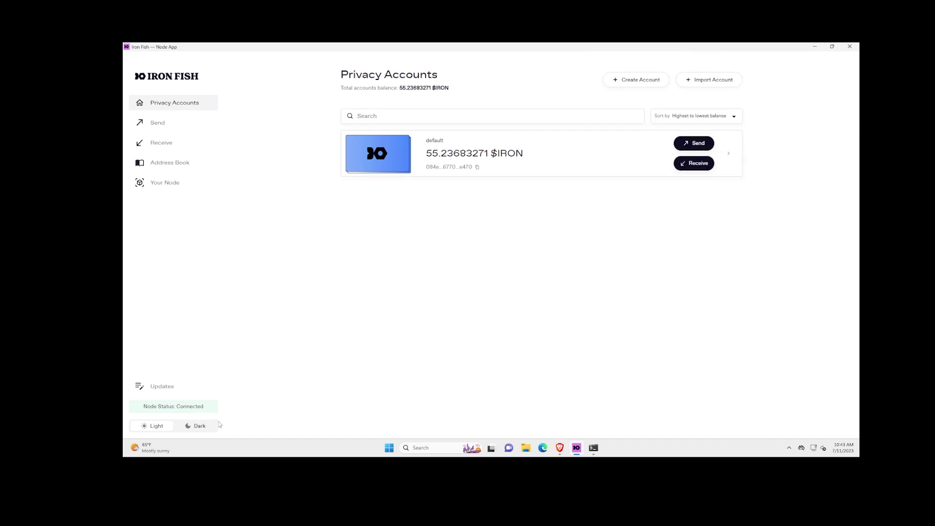
{"action": "left_click", "coordinate": [196, 426]}
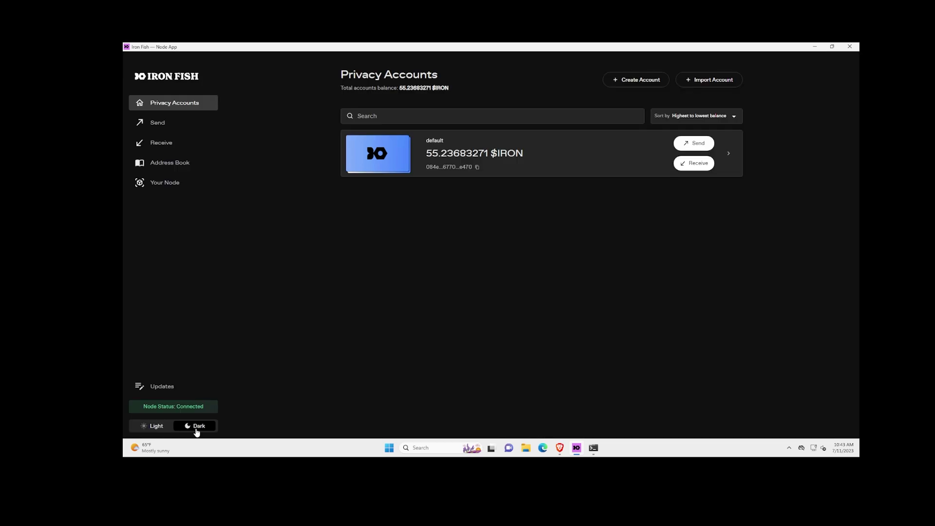
{"action": "left_click", "coordinate": [168, 390]}
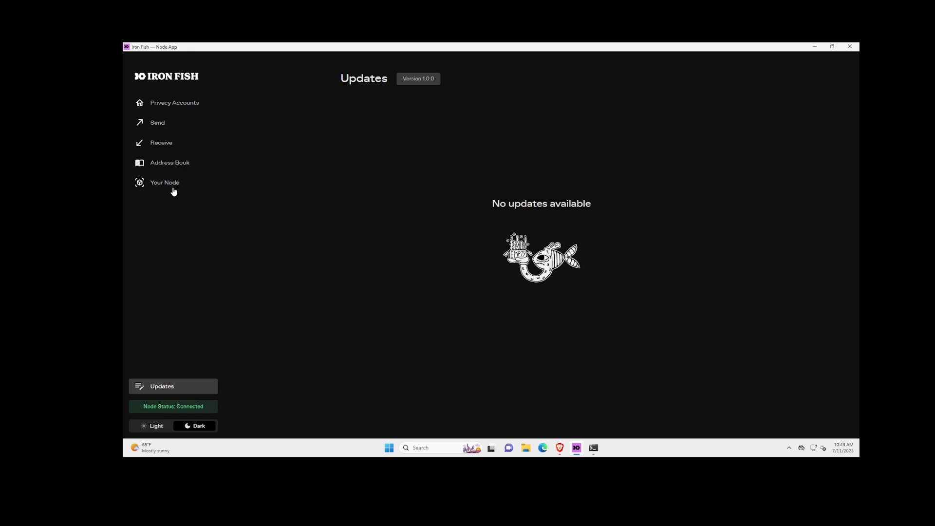
{"action": "left_click", "coordinate": [163, 129]}
{"action": "left_click", "coordinate": [158, 104]}
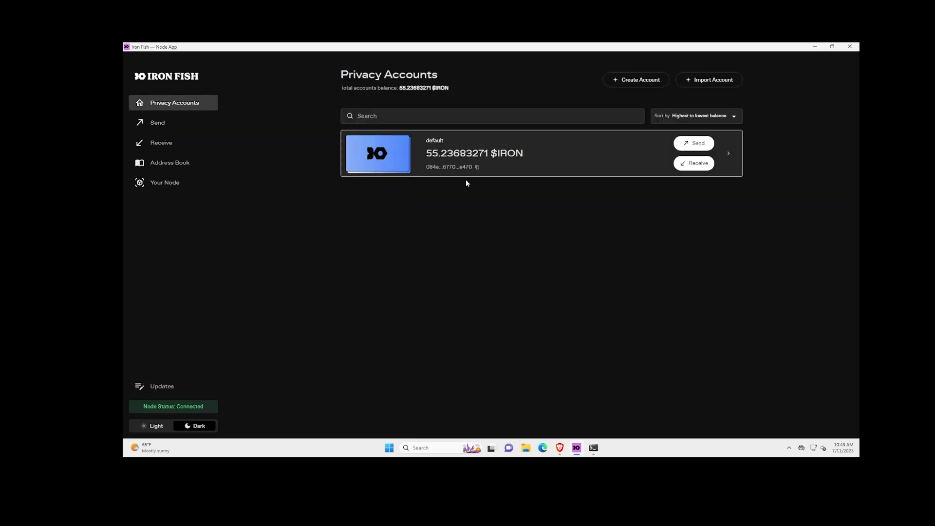
Go back to the Node App download page in Brave and inspect the Download the Node App heading.
{"action": "left_click", "coordinate": [559, 448]}
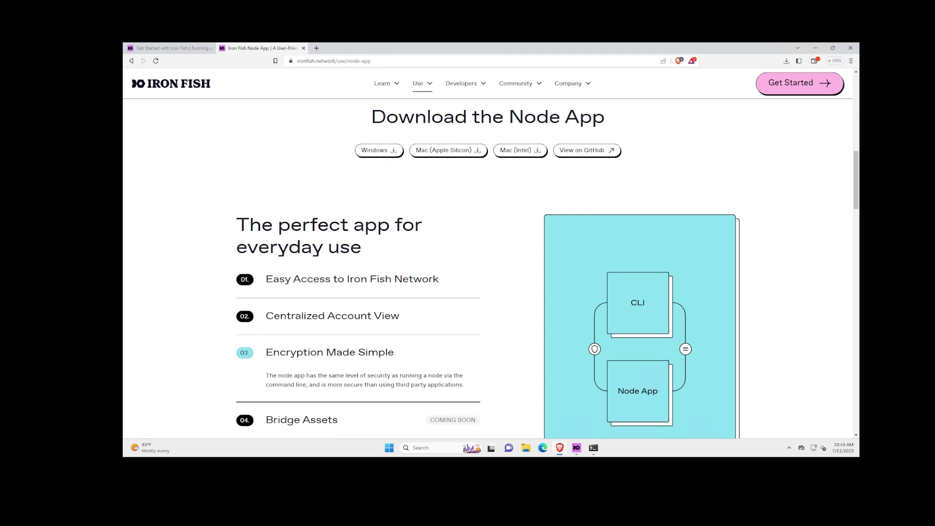
{"action": "left_click_drag", "start_coordinate": [636, 130], "coordinate": [297, 108]}
{"action": "left_click", "coordinate": [213, 142]}
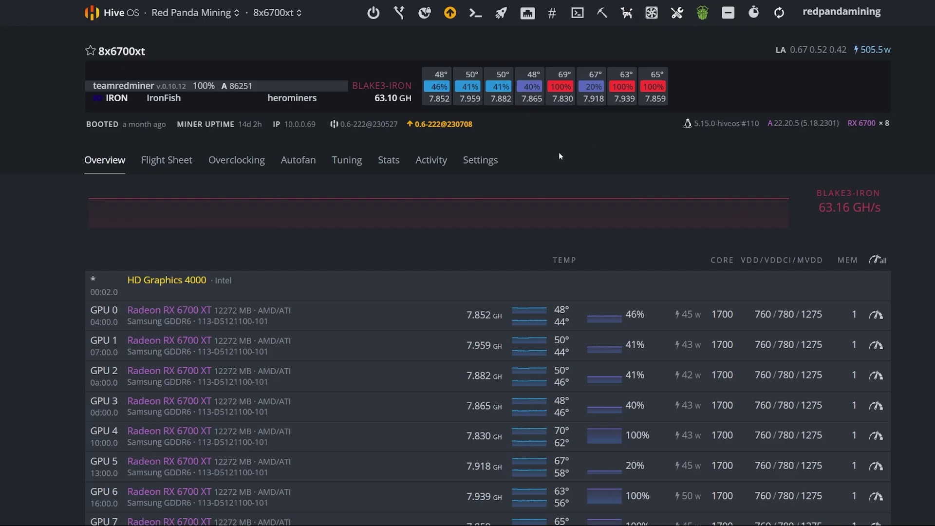
Review the 8x6700xt rig's GPU hashrates, temperatures and power, and glance at the farm list.
{"action": "scroll", "coordinate": [565, 150], "scroll_direction": "down", "scroll_amount": 3}
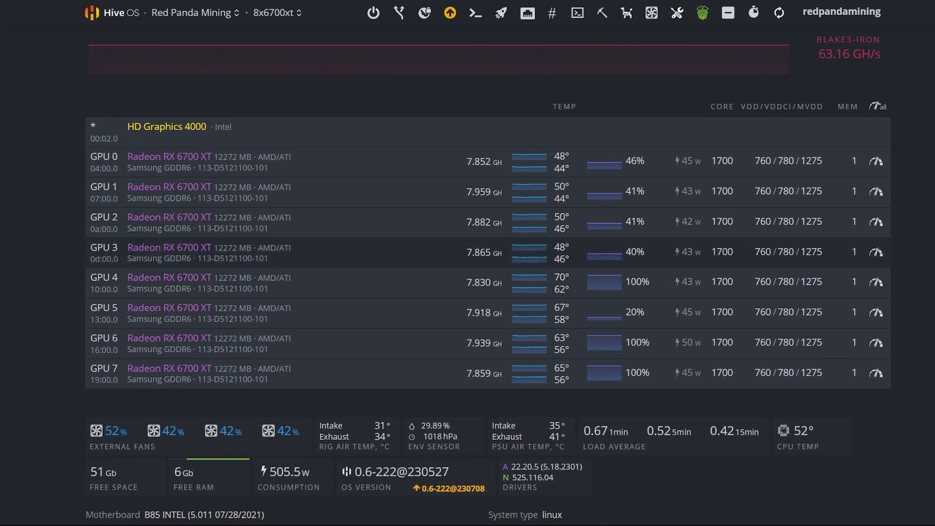
{"action": "scroll", "coordinate": [171, 183], "scroll_direction": "up", "scroll_amount": 1}
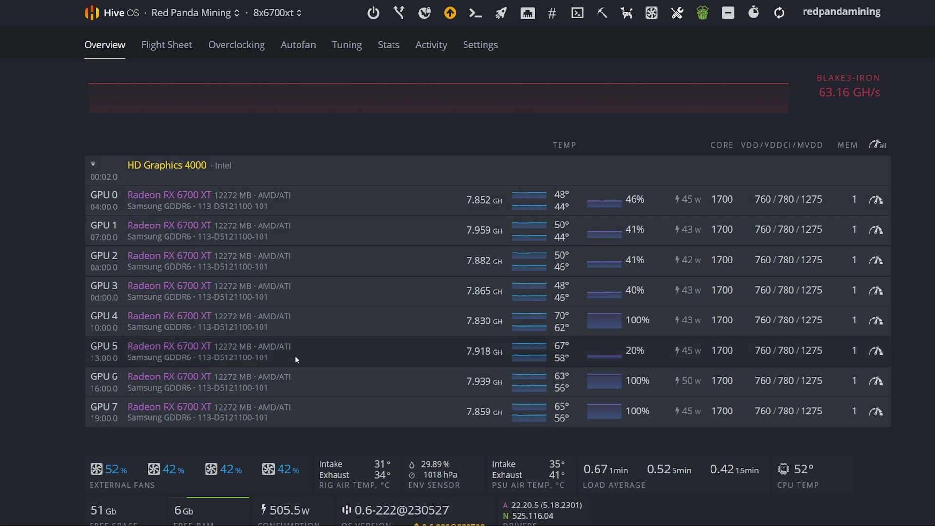
{"action": "scroll", "coordinate": [440, 343], "scroll_direction": "up", "scroll_amount": 3}
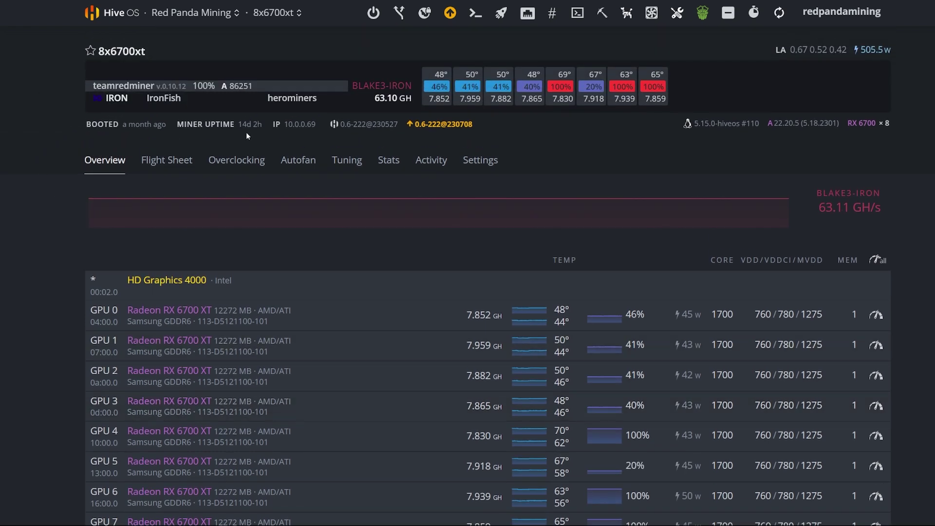
{"action": "scroll", "coordinate": [597, 311], "scroll_direction": "down", "scroll_amount": 3}
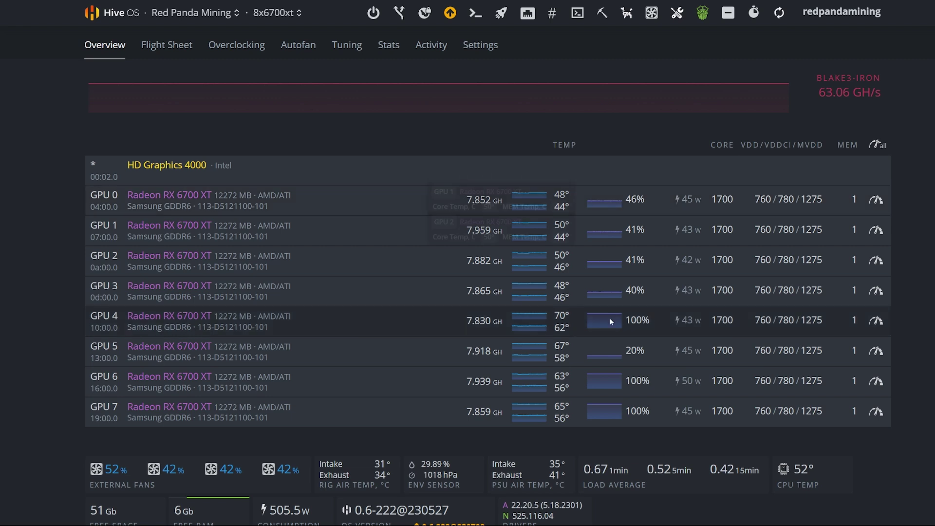
{"action": "scroll", "coordinate": [238, 466], "scroll_direction": "down", "scroll_amount": 1}
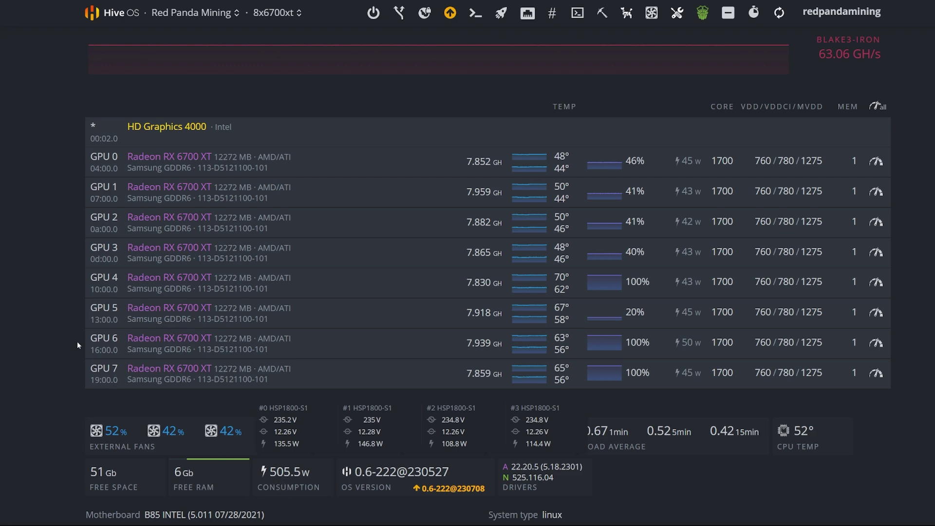
{"action": "scroll", "coordinate": [77, 341], "scroll_direction": "up", "scroll_amount": 3}
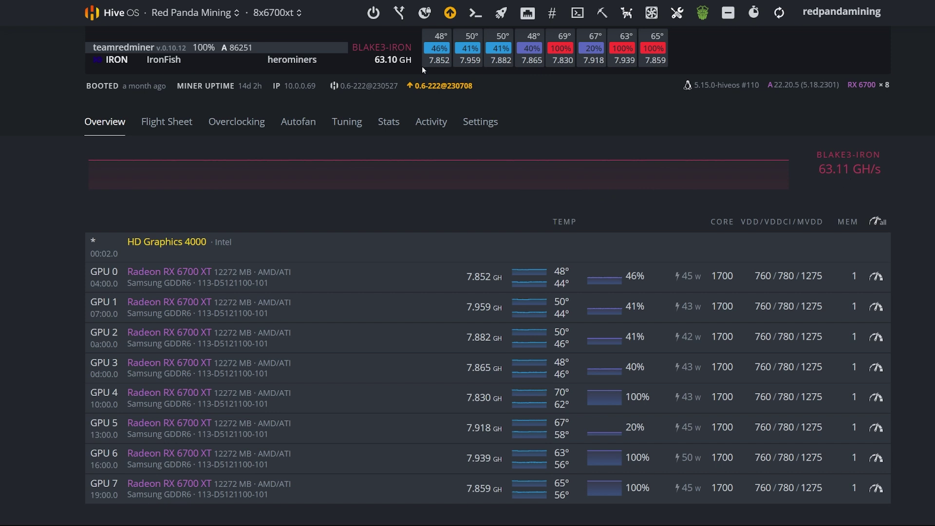
{"action": "left_click", "coordinate": [195, 13]}
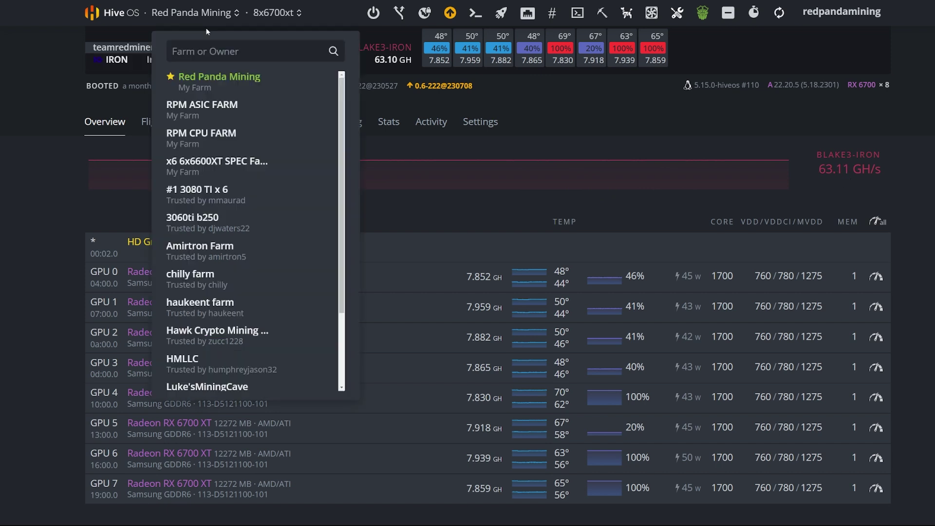
{"action": "left_click", "coordinate": [57, 384]}
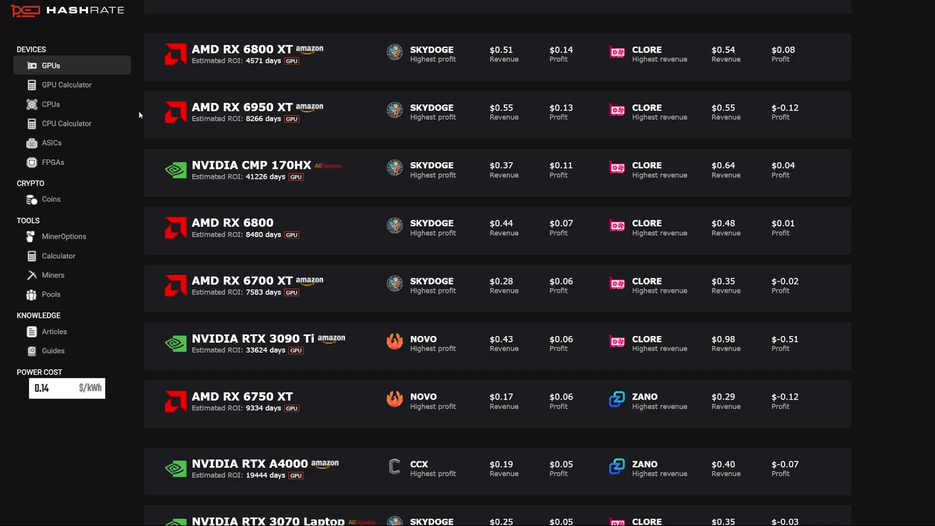
Open the Hashrate.no GPU calculator and set the 6700XT quantity to 8.
{"action": "left_click", "coordinate": [79, 88]}
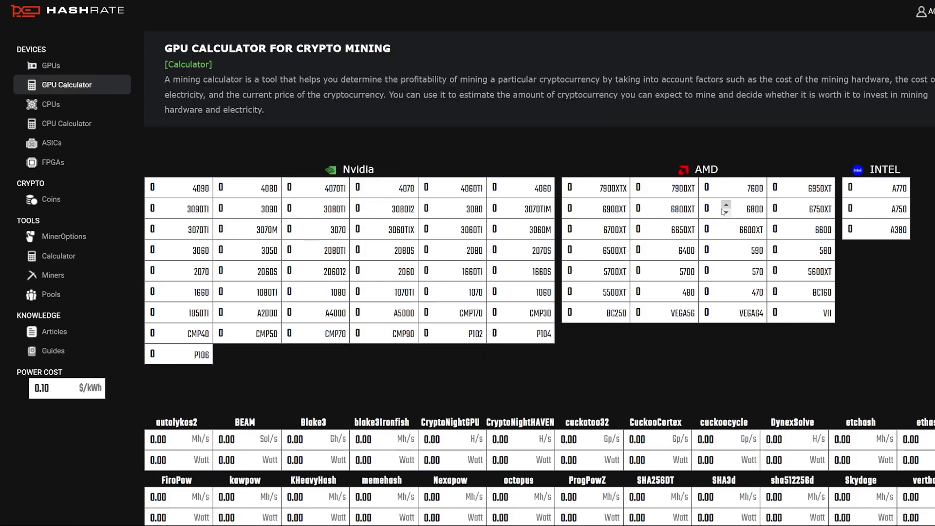
{"action": "left_click", "coordinate": [578, 230]}
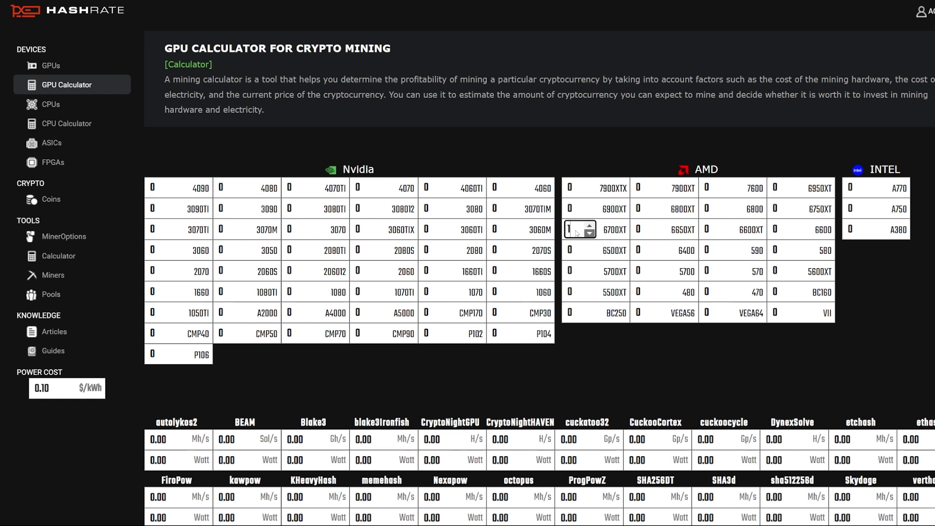
{"action": "key", "text": "BackSpace"}
{"action": "type", "text": "8"}
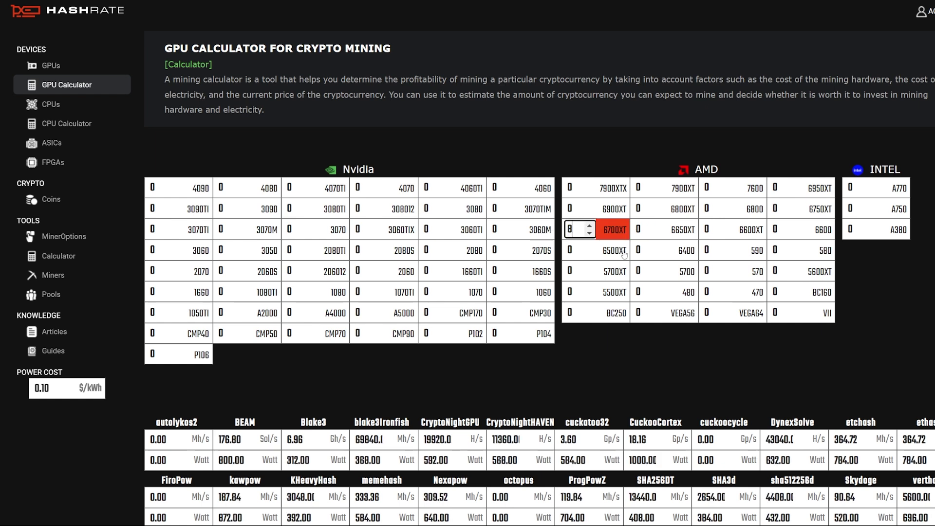
{"action": "left_click", "coordinate": [893, 354]}
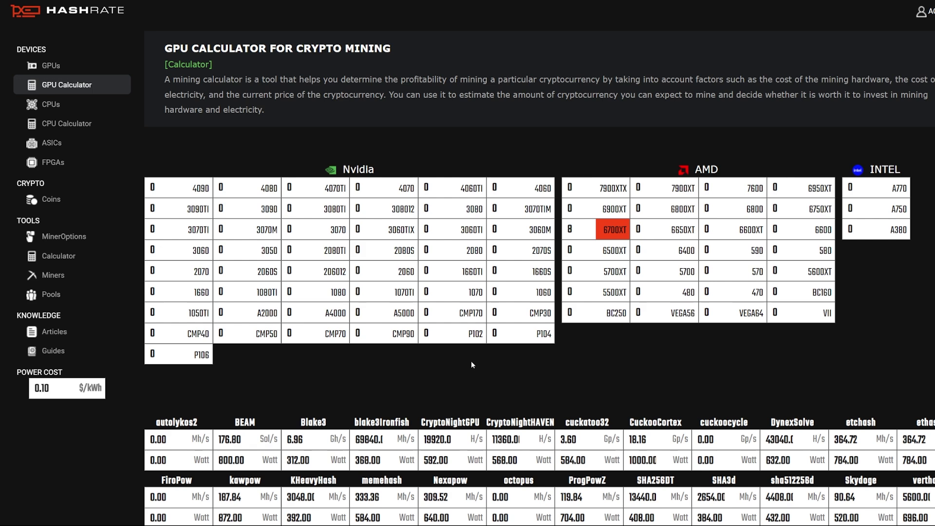
{"action": "scroll", "coordinate": [438, 363], "scroll_direction": "down", "scroll_amount": 1}
{"action": "scroll", "coordinate": [194, 385], "scroll_direction": "up", "scroll_amount": 1}
Set the power cost to 0.10 $/kWh and calculate profitability, ranking Skydoge first.
{"action": "left_click", "coordinate": [55, 395]}
{"action": "key", "text": "BackSpace"}
{"action": "type", "text": "1"}
{"action": "scroll", "coordinate": [76, 354], "scroll_direction": "down", "scroll_amount": 1}
{"action": "key", "text": "BackSpace"}
{"action": "key", "text": "BackSpace"}
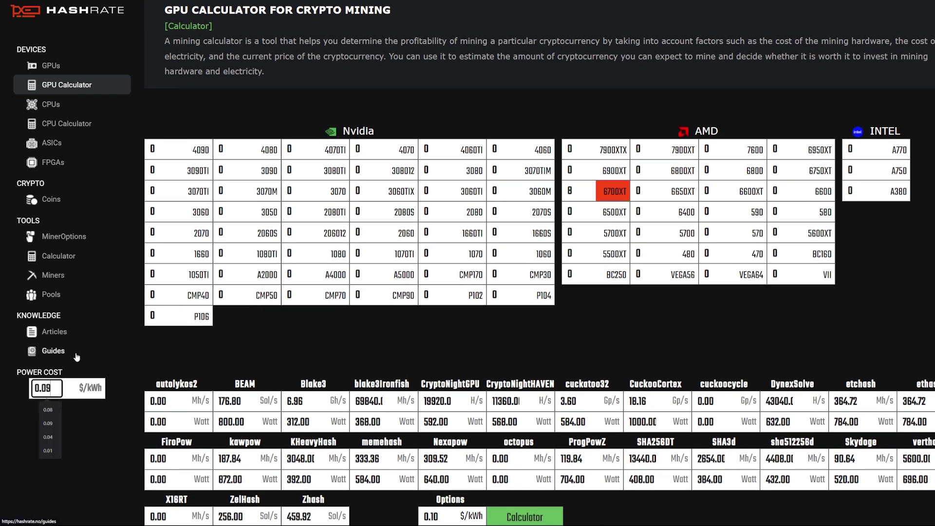
{"action": "type", "text": "09"}
{"action": "scroll", "coordinate": [448, 403], "scroll_direction": "down", "scroll_amount": 5}
{"action": "left_click", "coordinate": [530, 329]}
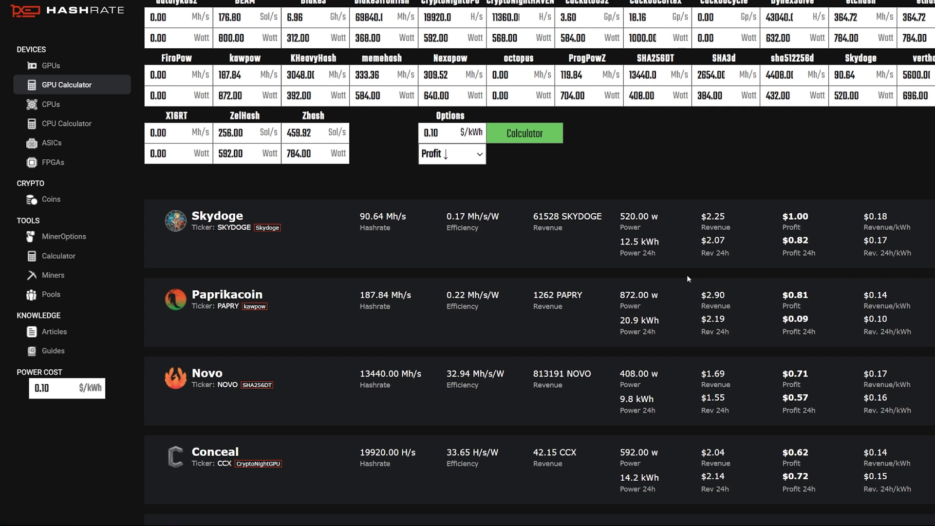
{"action": "scroll", "coordinate": [273, 360], "scroll_direction": "down", "scroll_amount": 2}
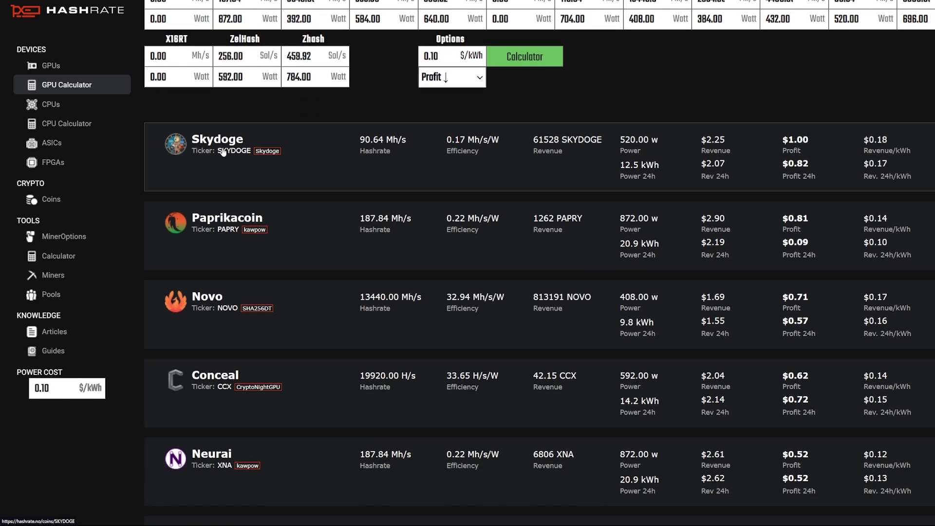
{"action": "scroll", "coordinate": [305, 244], "scroll_direction": "down", "scroll_amount": 2}
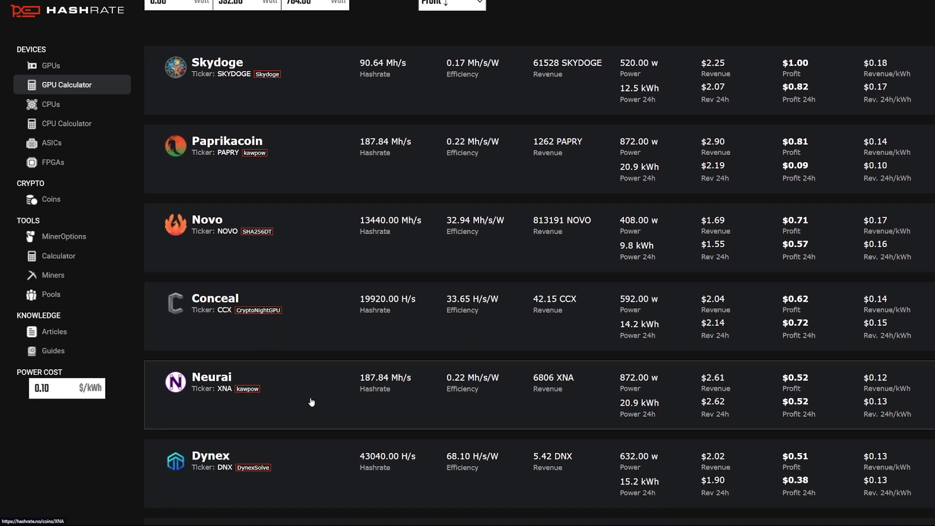
{"action": "scroll", "coordinate": [312, 399], "scroll_direction": "down", "scroll_amount": 2}
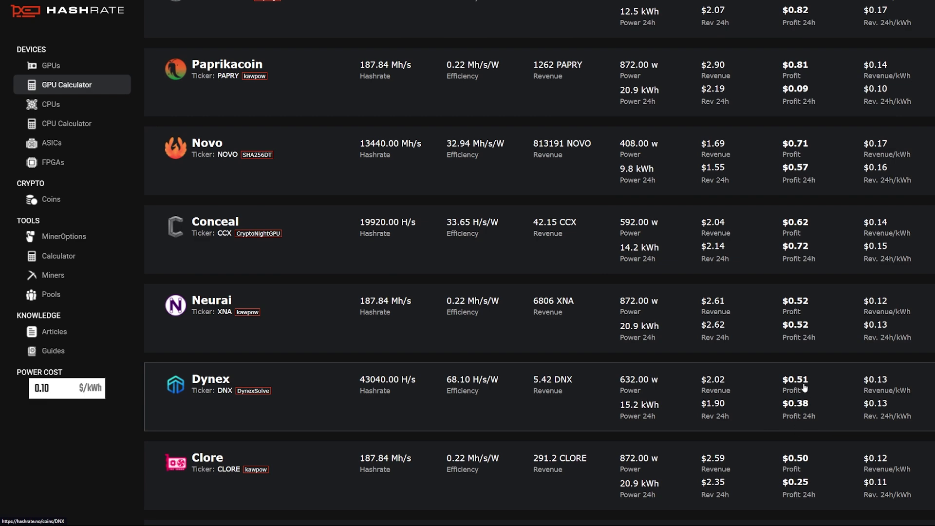
{"action": "scroll", "coordinate": [847, 382], "scroll_direction": "down", "scroll_amount": 2}
{"action": "scroll", "coordinate": [373, 411], "scroll_direction": "down", "scroll_amount": 2}
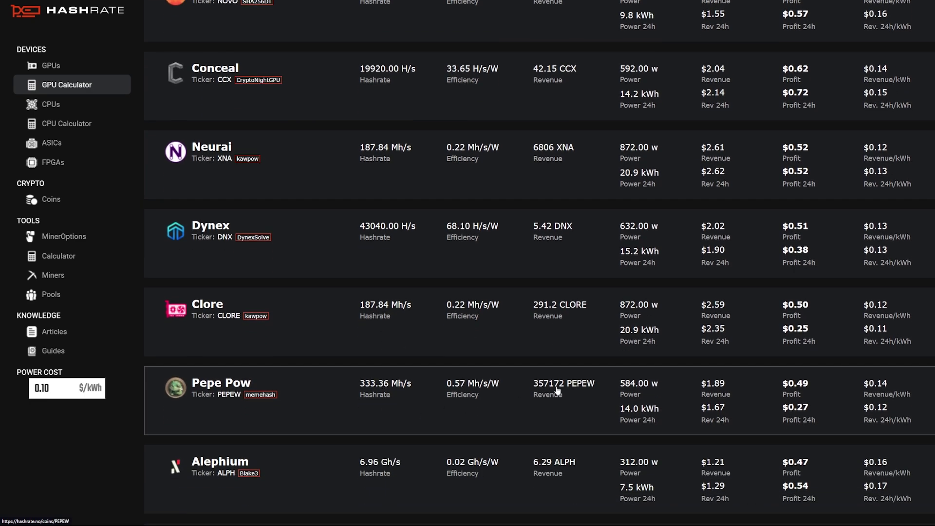
{"action": "scroll", "coordinate": [535, 389], "scroll_direction": "down", "scroll_amount": 2}
{"action": "scroll", "coordinate": [686, 422], "scroll_direction": "down", "scroll_amount": 3}
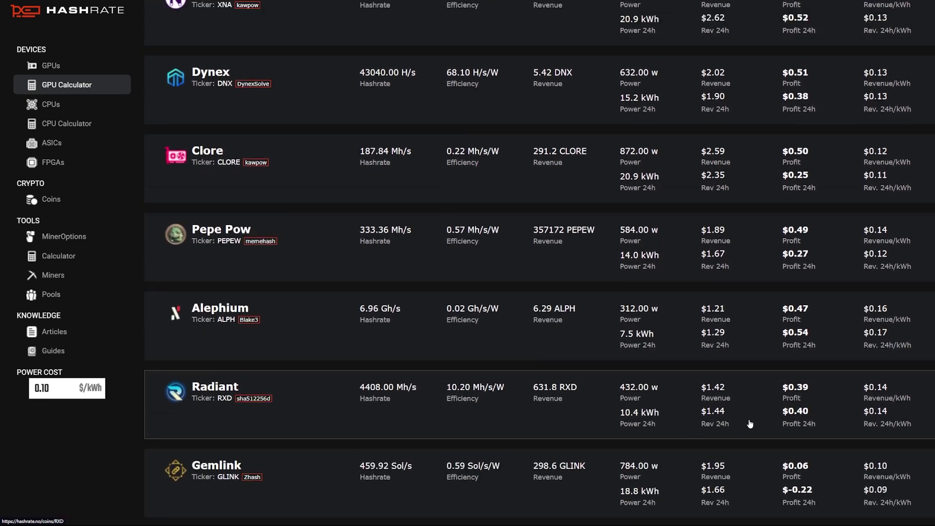
{"action": "scroll", "coordinate": [751, 424], "scroll_direction": "down", "scroll_amount": 2}
{"action": "scroll", "coordinate": [751, 423], "scroll_direction": "down", "scroll_amount": 5}
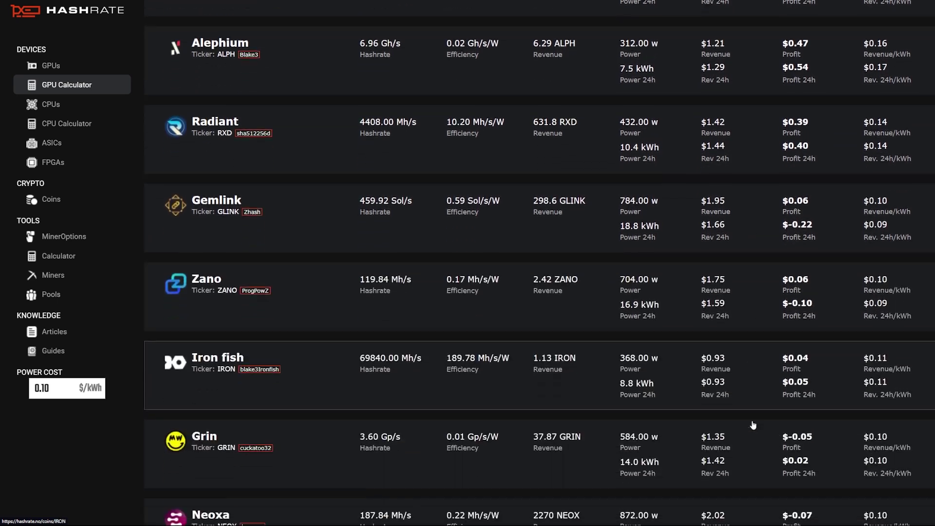
{"action": "scroll", "coordinate": [356, 356], "scroll_direction": "up", "scroll_amount": 1}
{"action": "scroll", "coordinate": [361, 387], "scroll_direction": "down", "scroll_amount": 2}
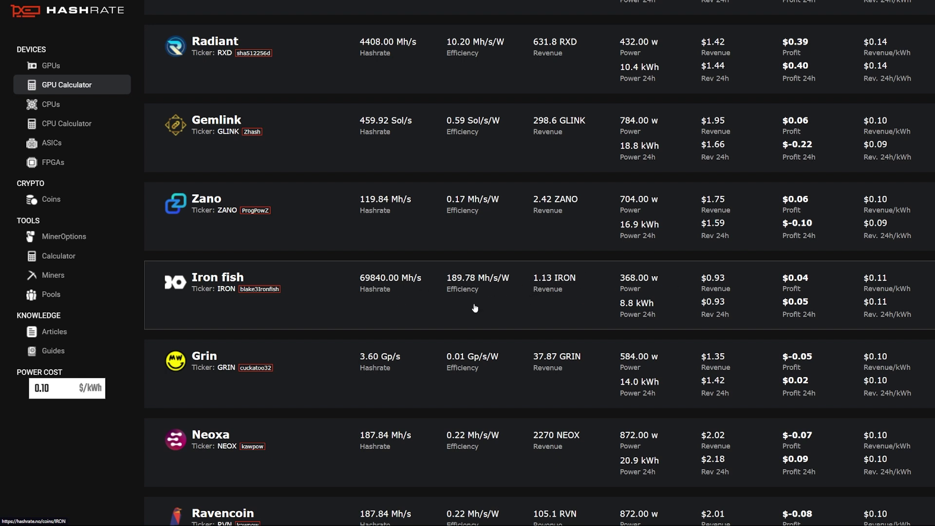
{"action": "scroll", "coordinate": [388, 292], "scroll_direction": "down", "scroll_amount": 1}
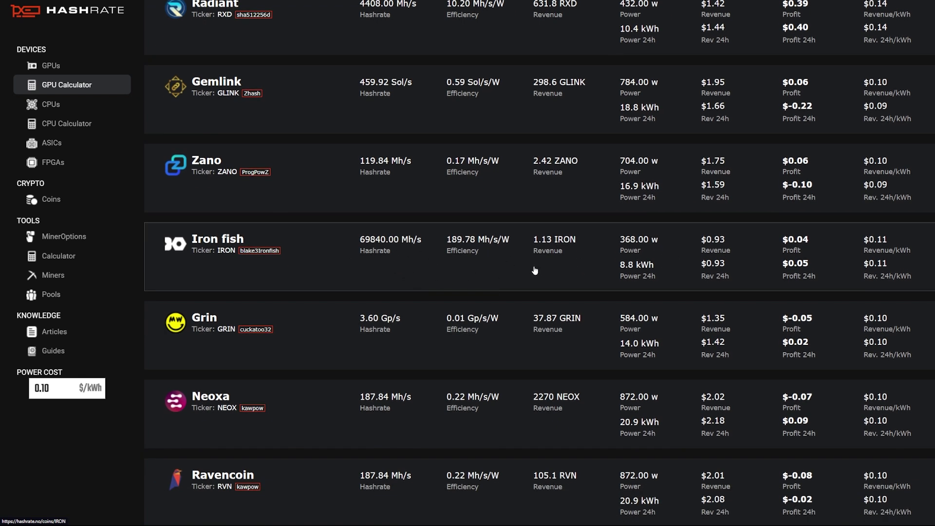
{"action": "scroll", "coordinate": [516, 246], "scroll_direction": "down", "scroll_amount": 1}
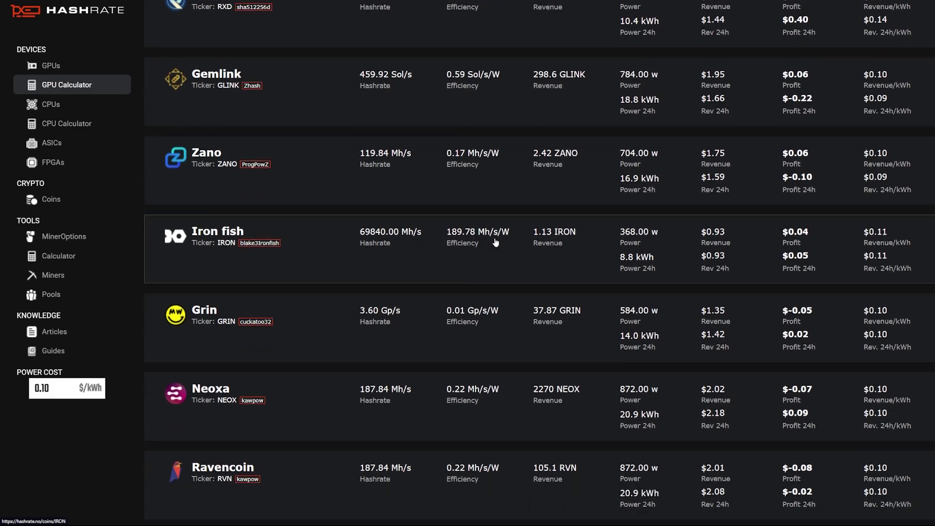
{"action": "scroll", "coordinate": [495, 242], "scroll_direction": "down", "scroll_amount": 3}
{"action": "scroll", "coordinate": [497, 244], "scroll_direction": "up", "scroll_amount": 9}
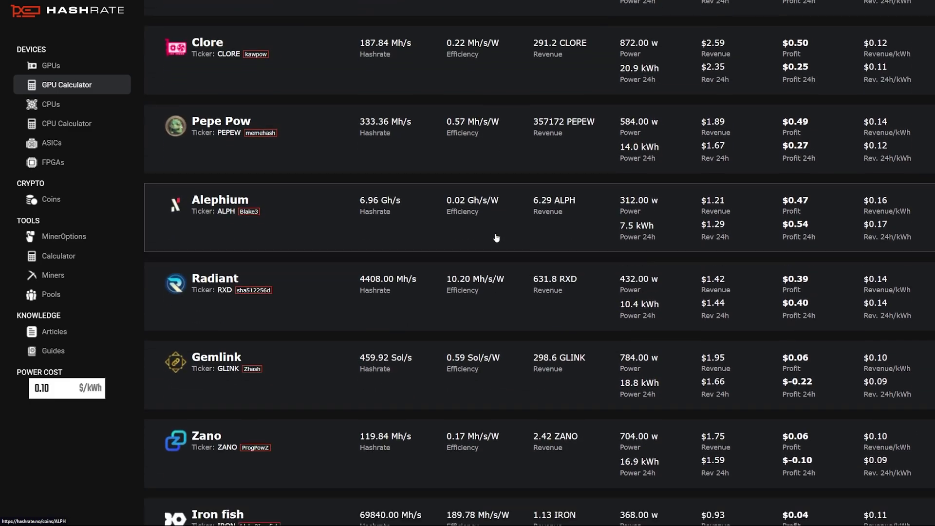
{"action": "scroll", "coordinate": [496, 235], "scroll_direction": "up", "scroll_amount": 15}
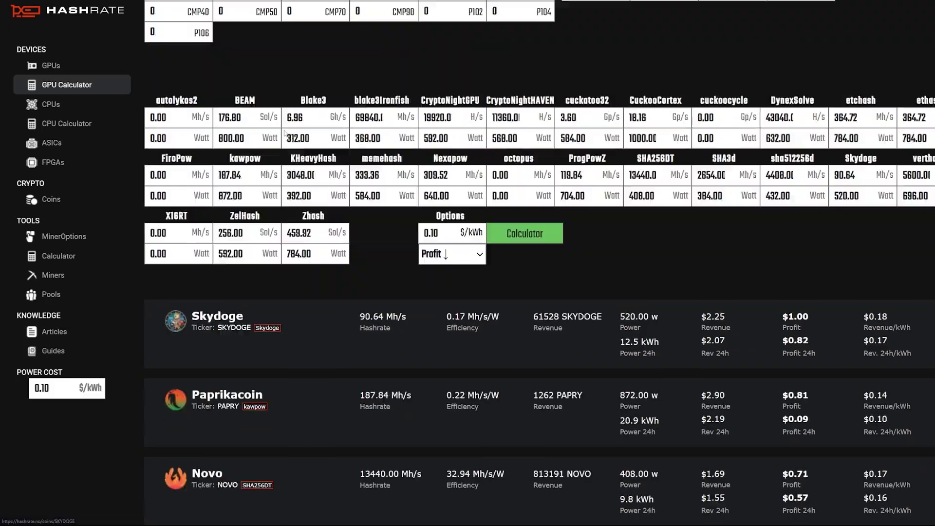
{"action": "scroll", "coordinate": [285, 133], "scroll_direction": "up", "scroll_amount": 3}
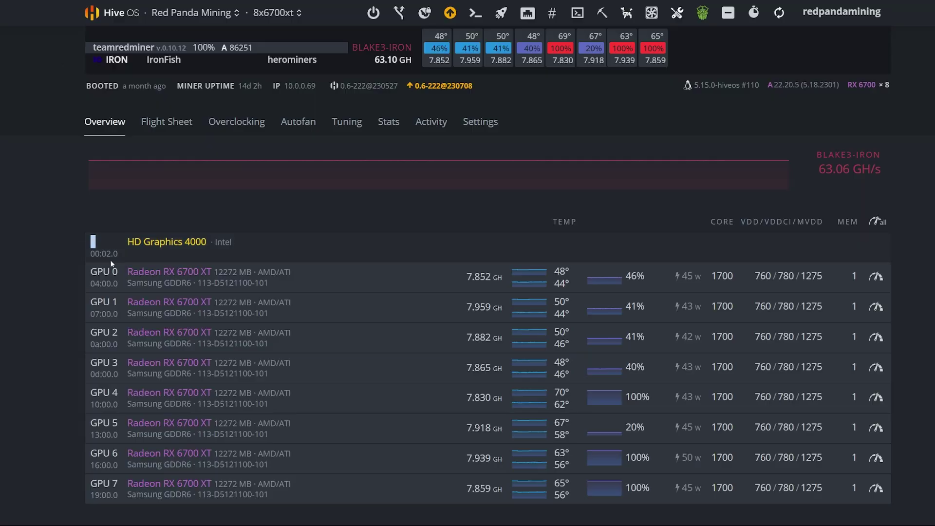
Minimize the Brave browser and restore it from the taskbar.
{"action": "scroll", "coordinate": [13, 239], "scroll_direction": "down", "scroll_amount": 2}
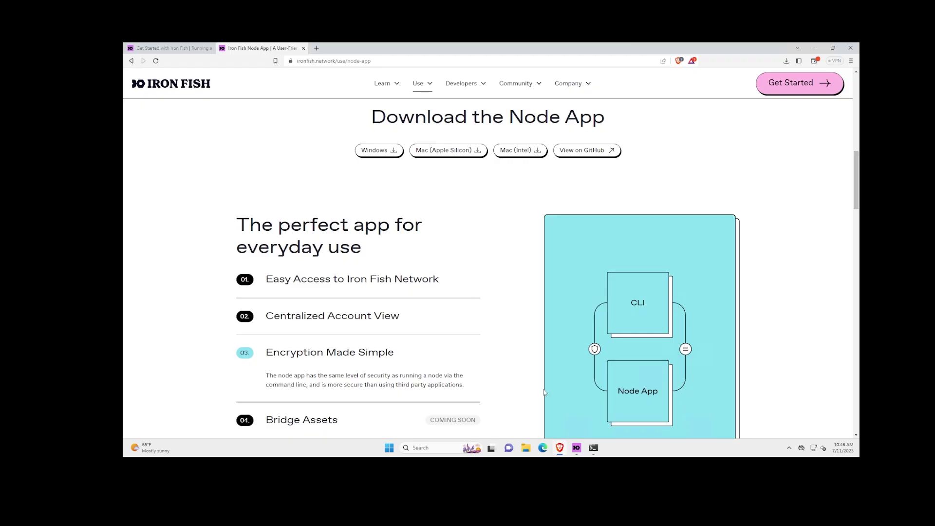
{"action": "left_click", "coordinate": [814, 48]}
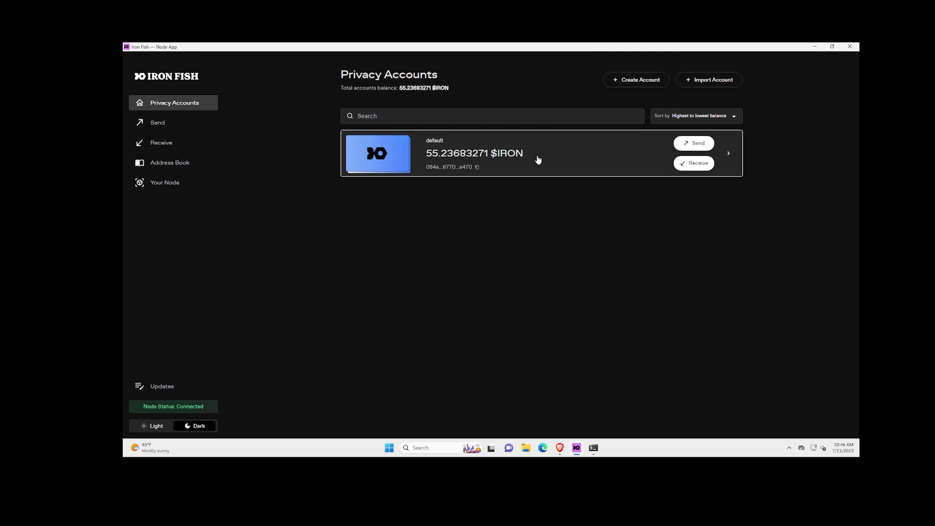
{"action": "left_click", "coordinate": [562, 450]}
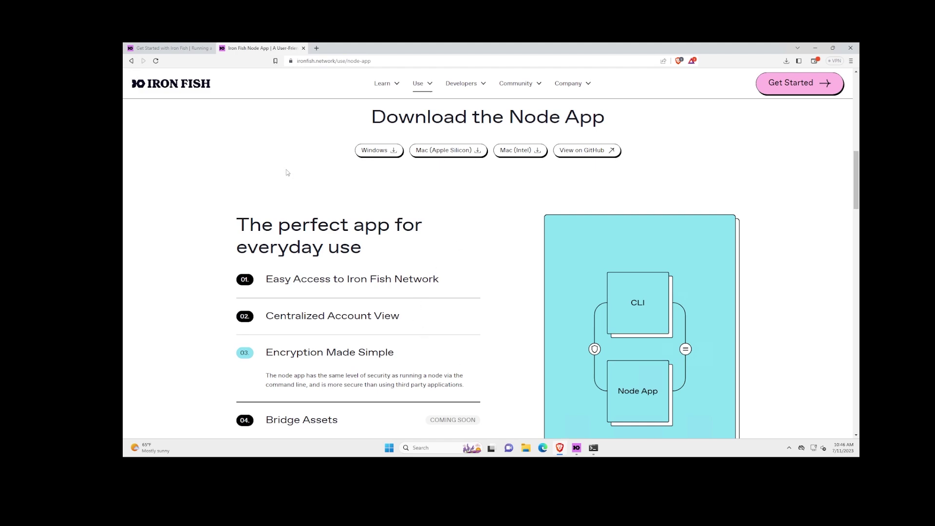
View the Get Started with Iron Fish guide, then bring the Node App showing 55.23683271 $IRON forward.
{"action": "scroll", "coordinate": [273, 184], "scroll_direction": "up", "scroll_amount": 10}
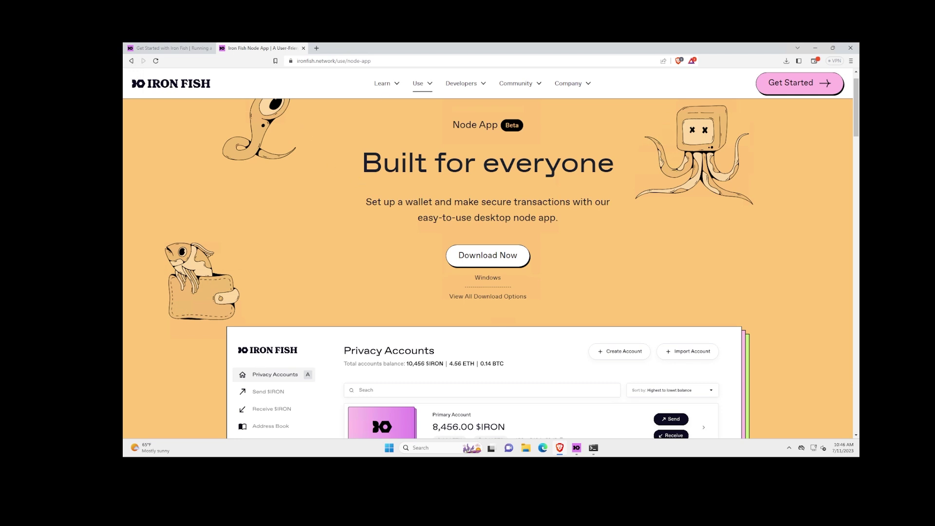
{"action": "left_click", "coordinate": [166, 49]}
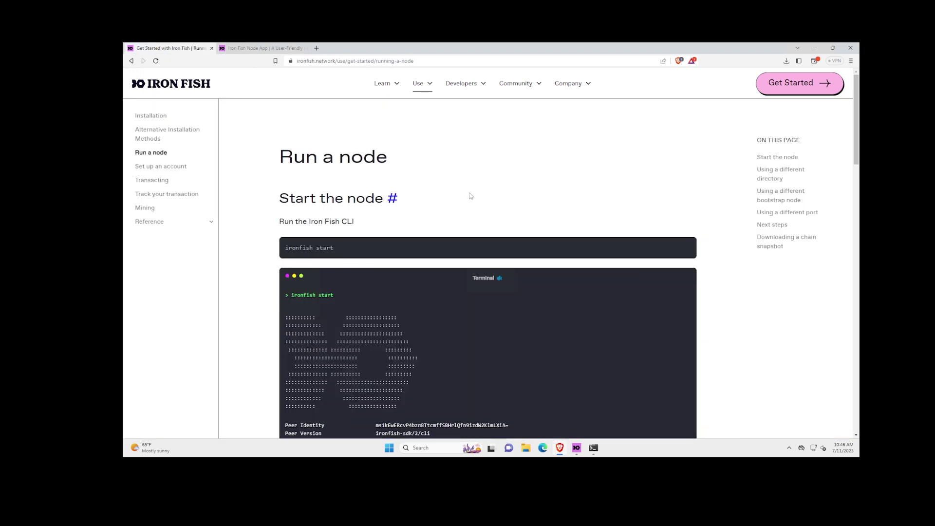
{"action": "scroll", "coordinate": [469, 196], "scroll_direction": "down", "scroll_amount": 1}
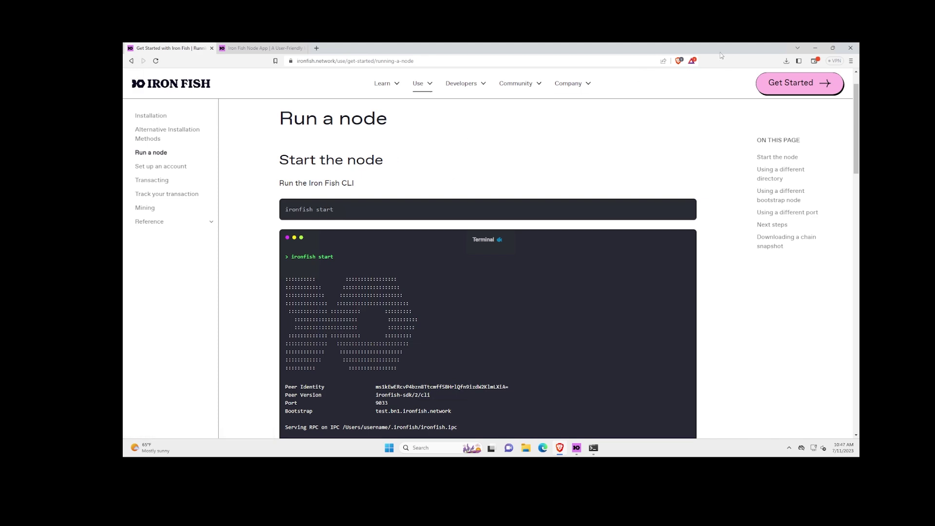
{"action": "left_click", "coordinate": [836, 51]}
{"action": "left_click", "coordinate": [613, 51]}
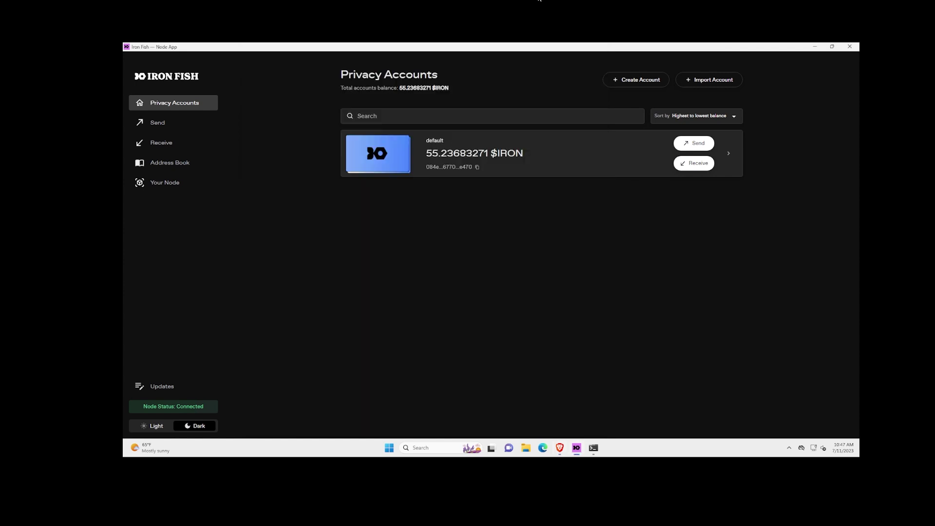
Leave full screen with Ctrl+Alt+Break and reopen the RPMW03IRONFISH VM window over Hyper-V Manager.
{"action": "key", "text": "ctrl+alt+Break"}
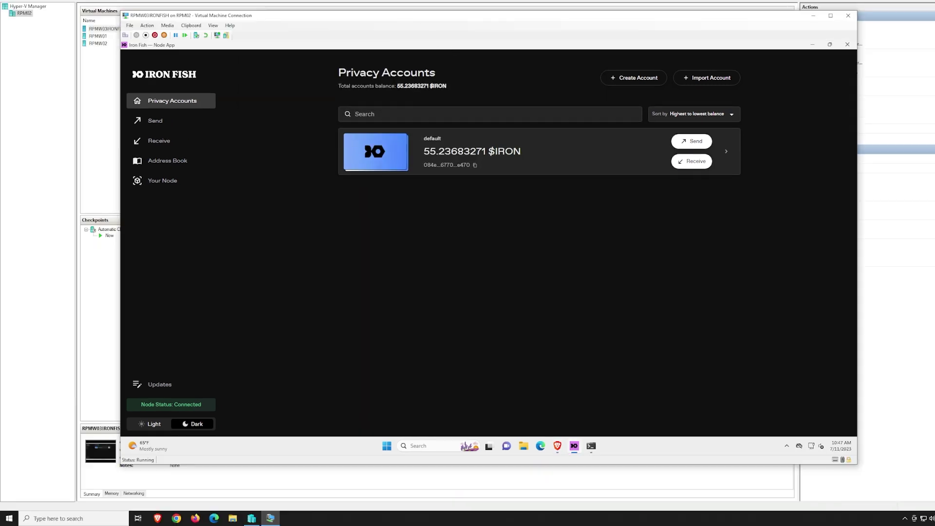
{"action": "left_click", "coordinate": [117, 89]}
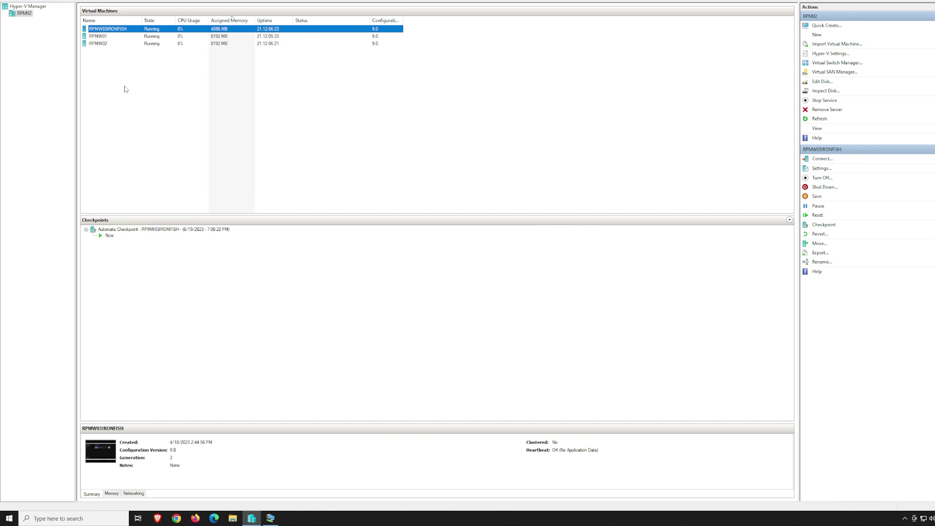
{"action": "left_click", "coordinate": [270, 518]}
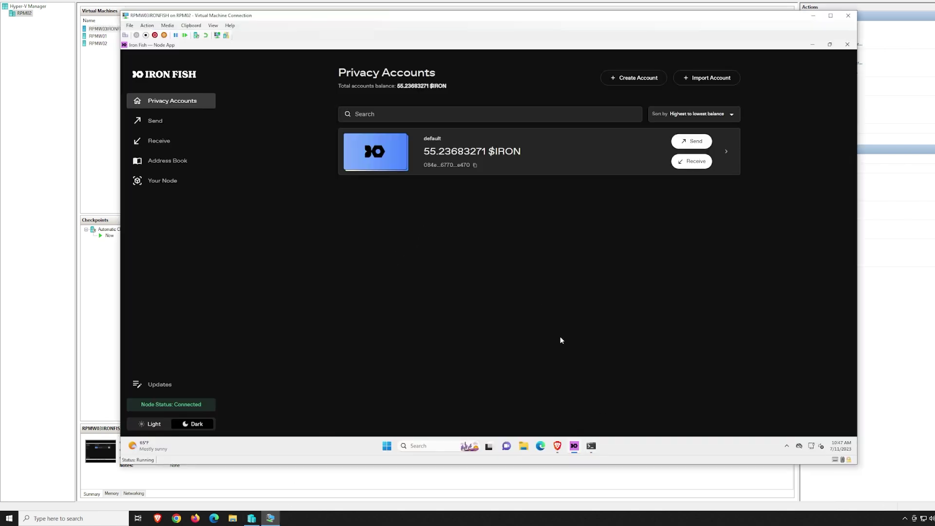
Restore the Node App to a window, move it left, widen it to show sidebar labels, keep it in front.
{"action": "left_click", "coordinate": [830, 45]}
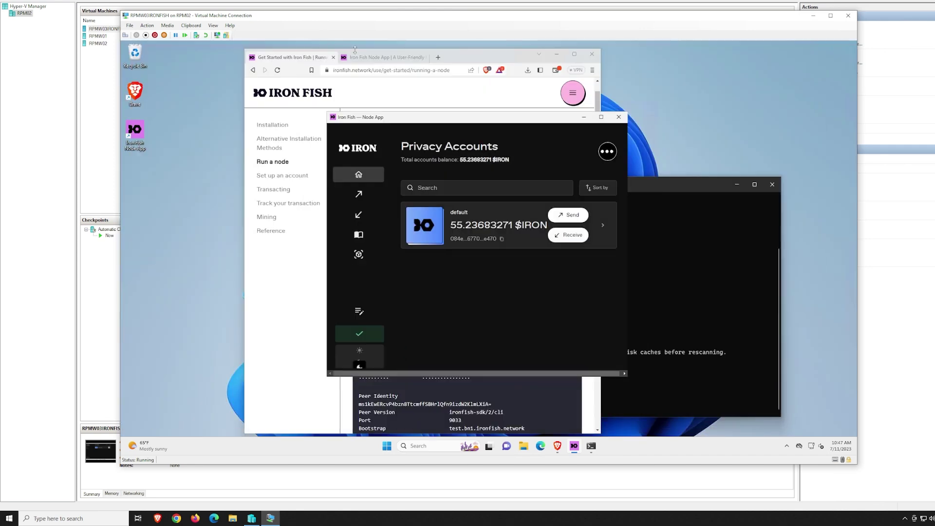
{"action": "left_click_drag", "start_coordinate": [424, 128], "coordinate": [316, 122]}
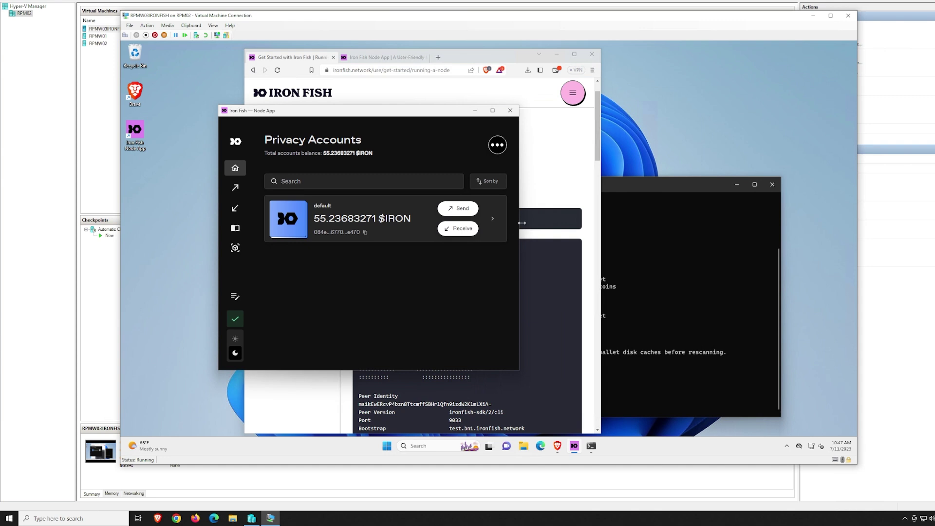
{"action": "left_click_drag", "start_coordinate": [519, 223], "coordinate": [720, 222]}
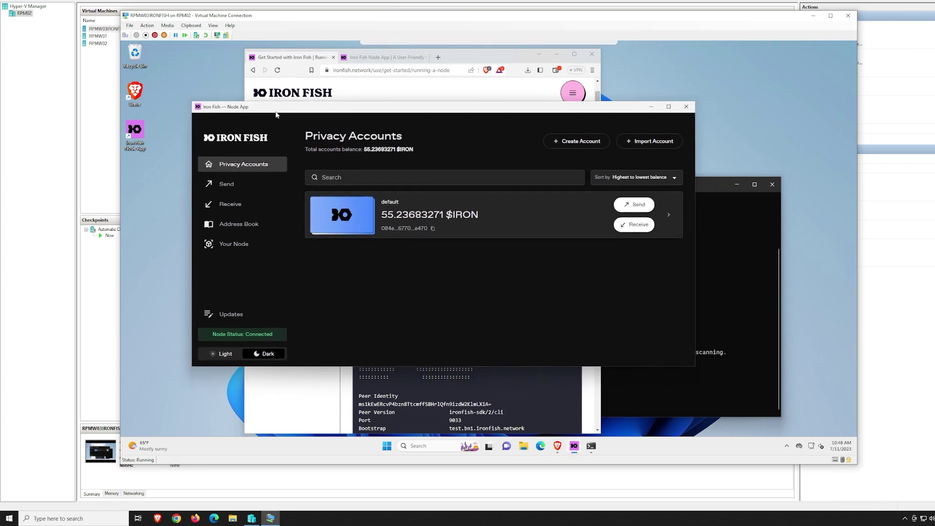
{"action": "left_click_drag", "start_coordinate": [450, 58], "coordinate": [487, 58]}
{"action": "left_click", "coordinate": [278, 103]}
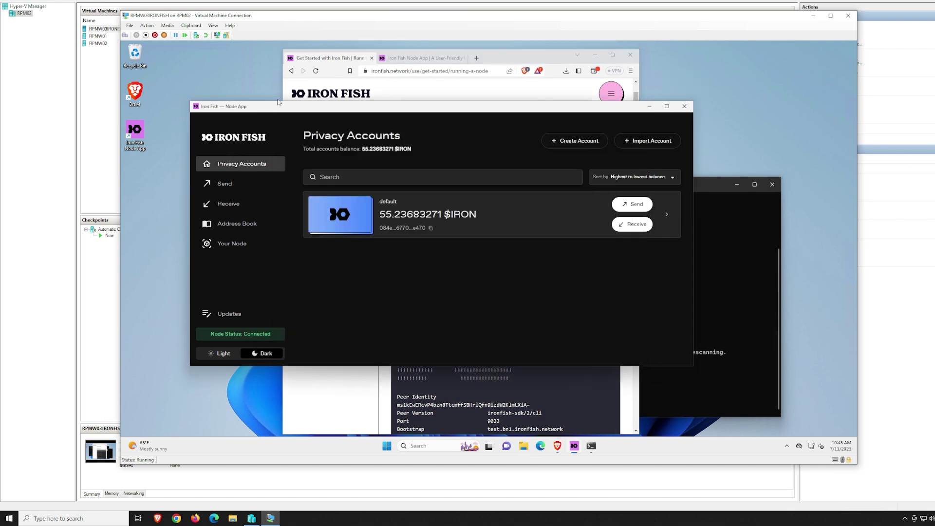